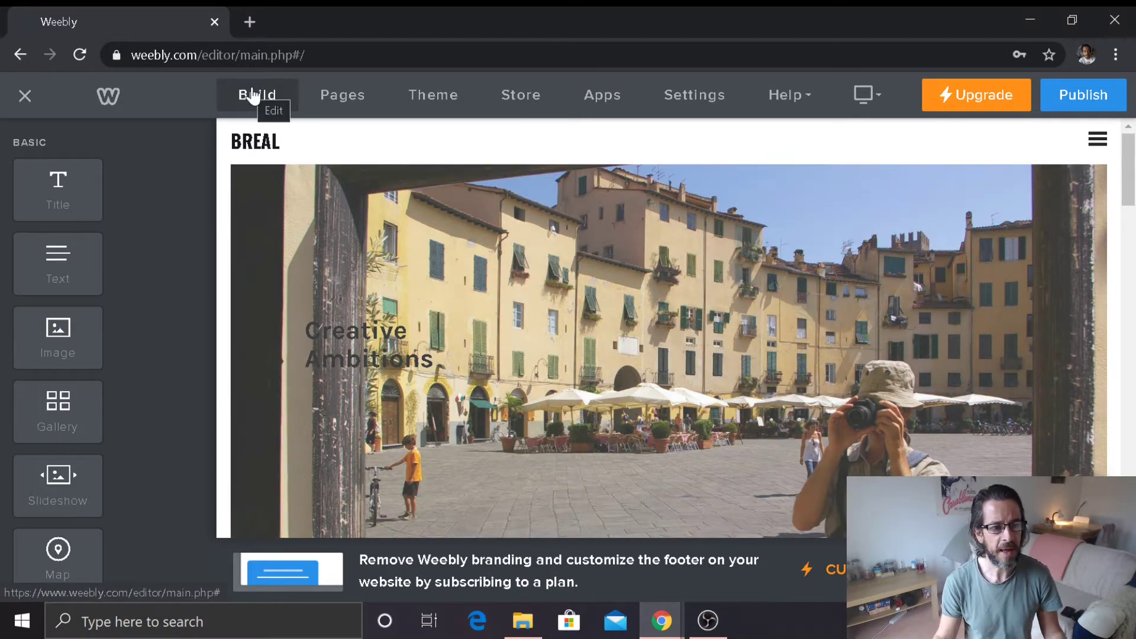
Switch the BREAL site title display to Off so it disappears from the header.
{"action": "left_click", "coordinate": [255, 141]}
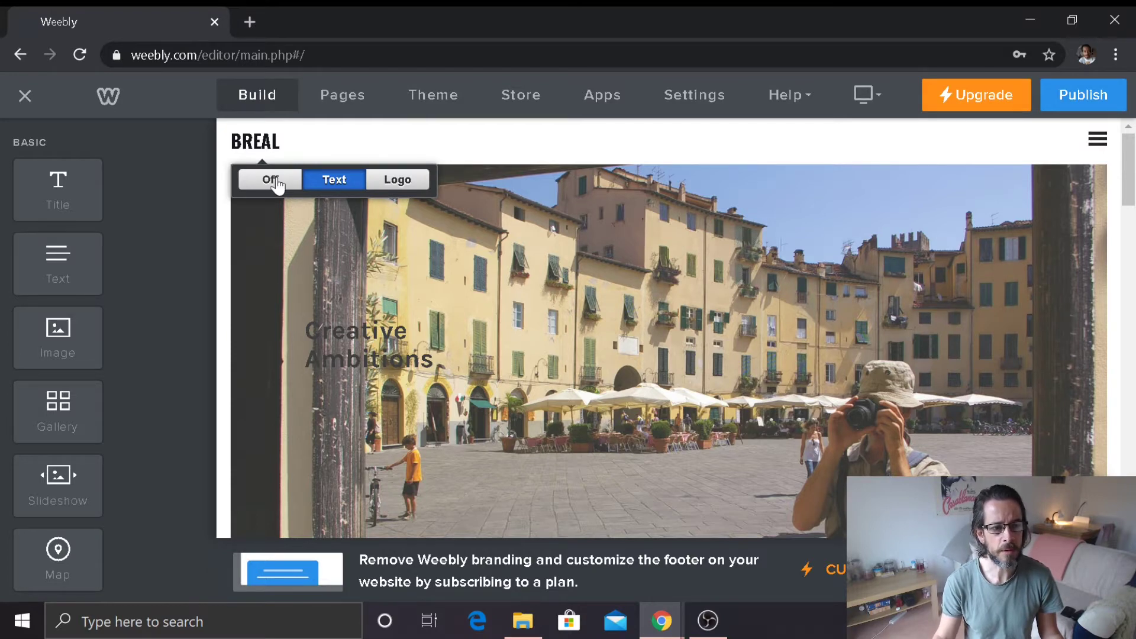
{"action": "left_click", "coordinate": [273, 180]}
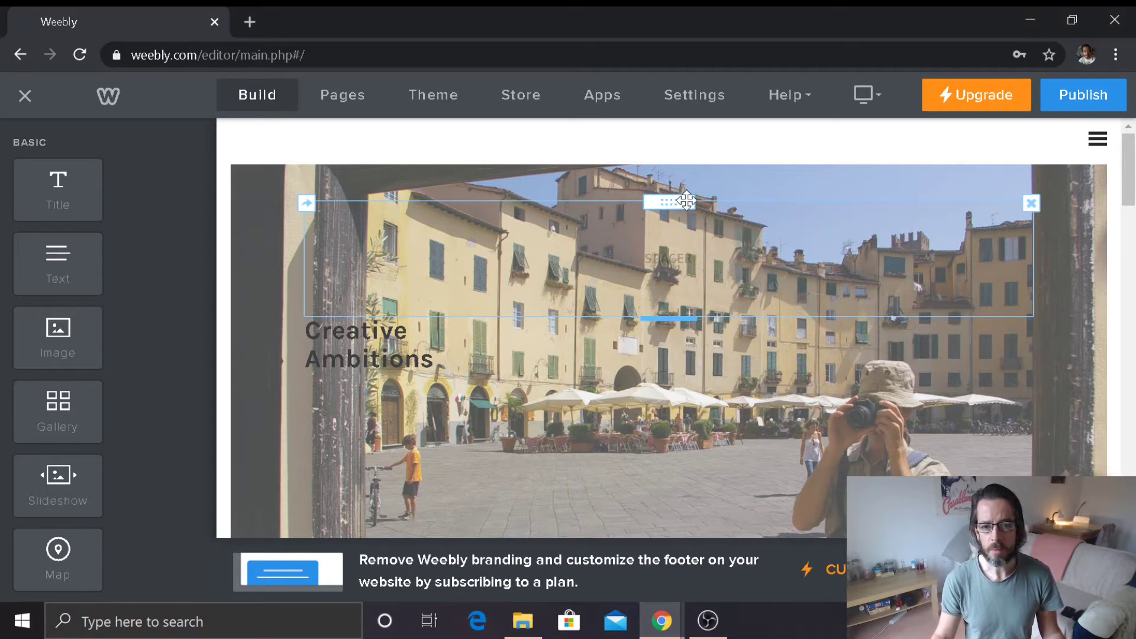
Delete the empty block and the 'Creative Ambitions' heading block from the banner.
{"action": "left_click", "coordinate": [1031, 205]}
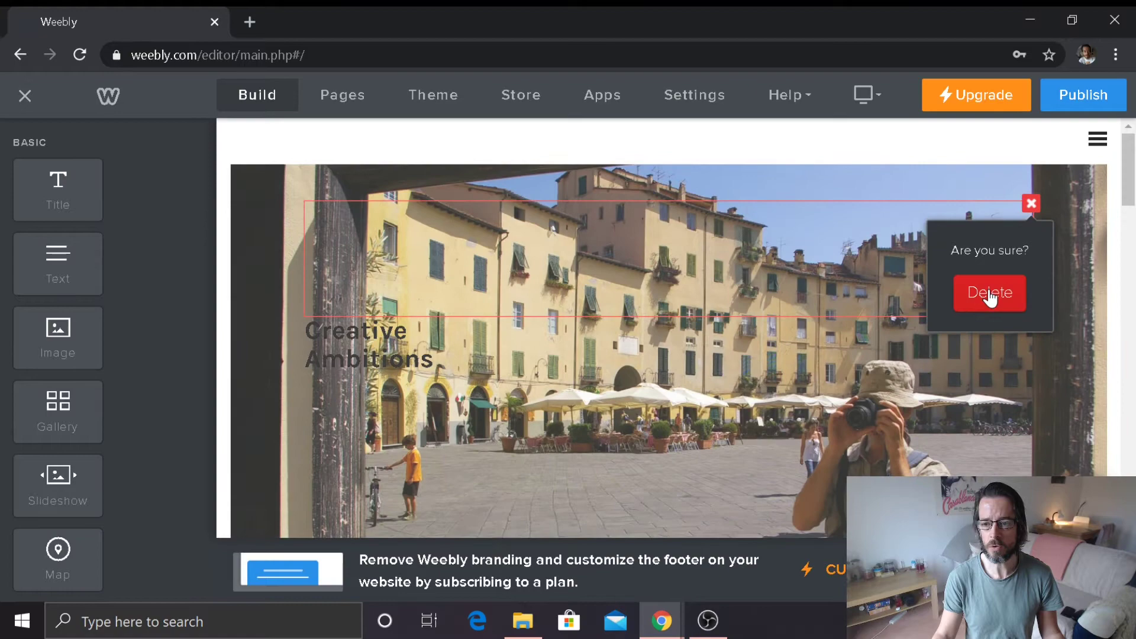
{"action": "left_click", "coordinate": [984, 301]}
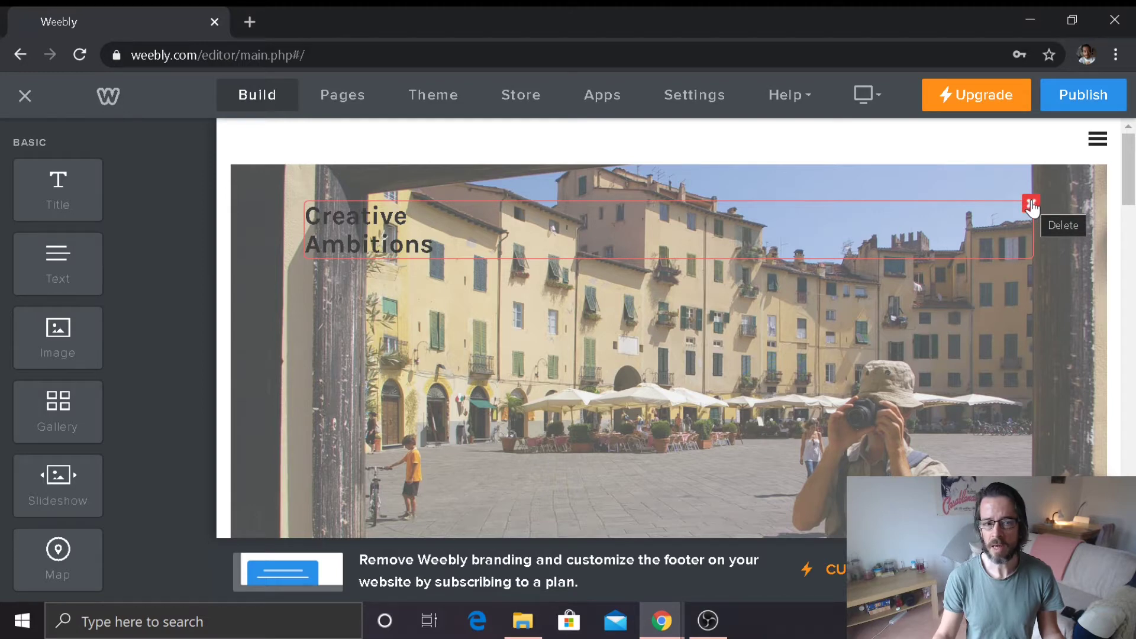
{"action": "left_click", "coordinate": [1031, 205]}
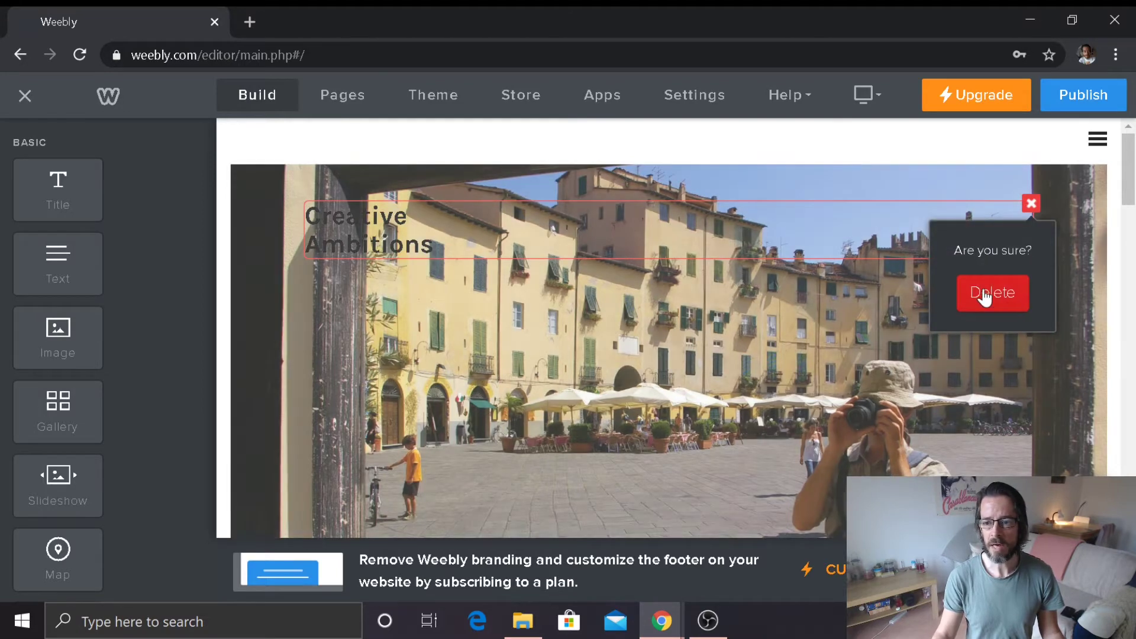
{"action": "left_click", "coordinate": [985, 295]}
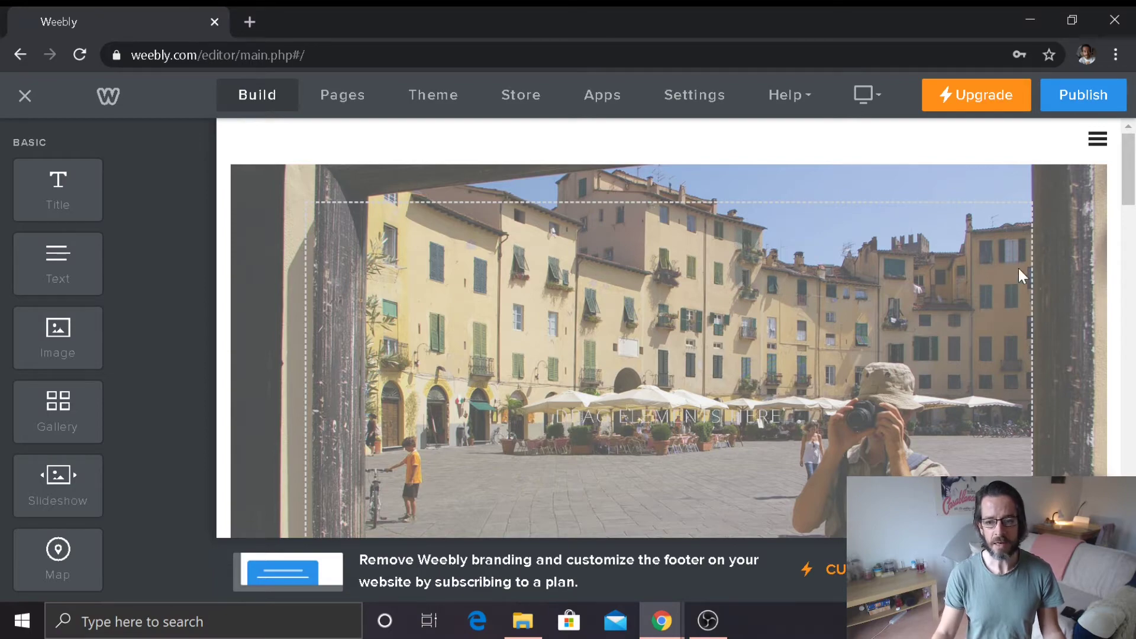
Drop a Spacer element at the top of the banner and stretch it taller.
{"action": "mouse_move", "coordinate": [1127, 188]}
{"action": "left_mouse_down"}
{"action": "mouse_move", "coordinate": [1131, 252]}
{"action": "mouse_move", "coordinate": [1130, 189]}
{"action": "left_mouse_up"}
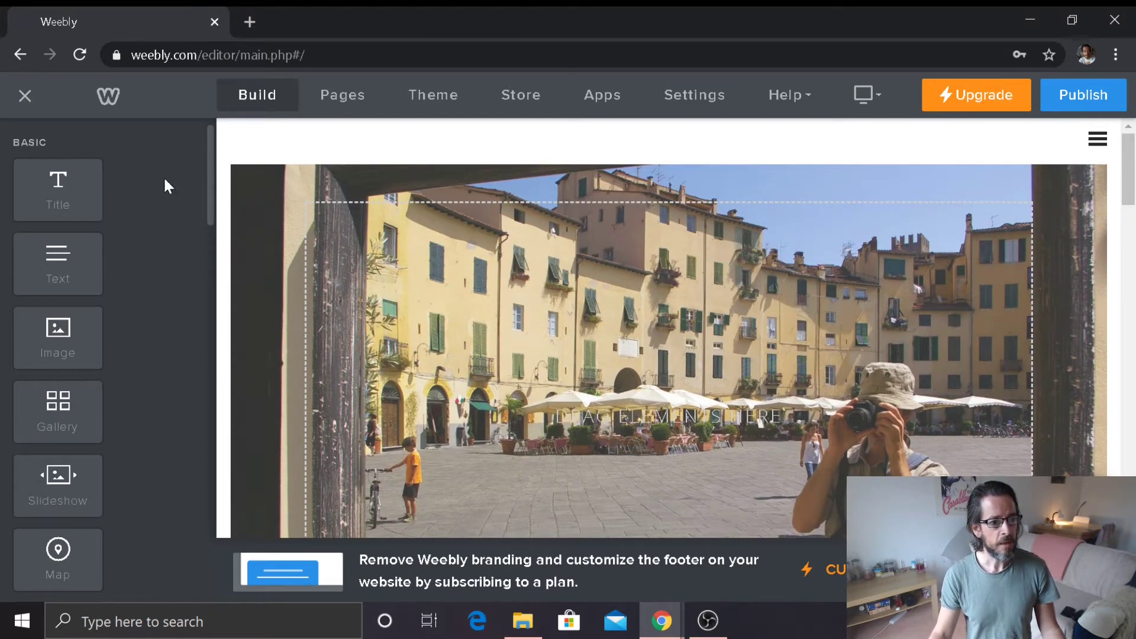
{"action": "left_click_drag", "start_coordinate": [214, 171], "coordinate": [208, 334]}
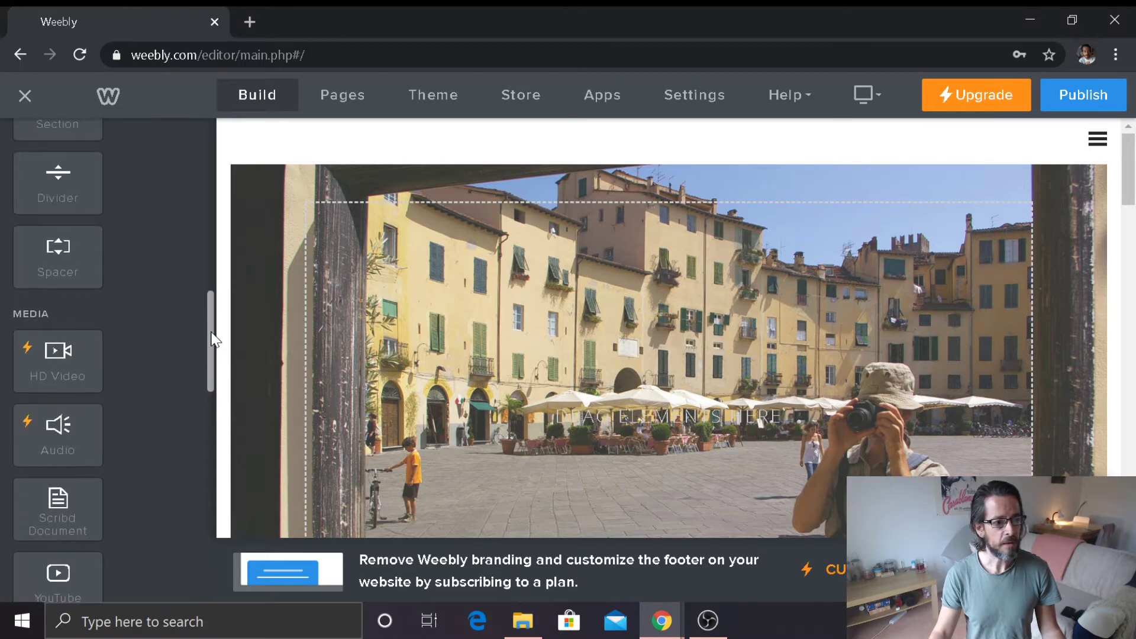
{"action": "left_click", "coordinate": [49, 256]}
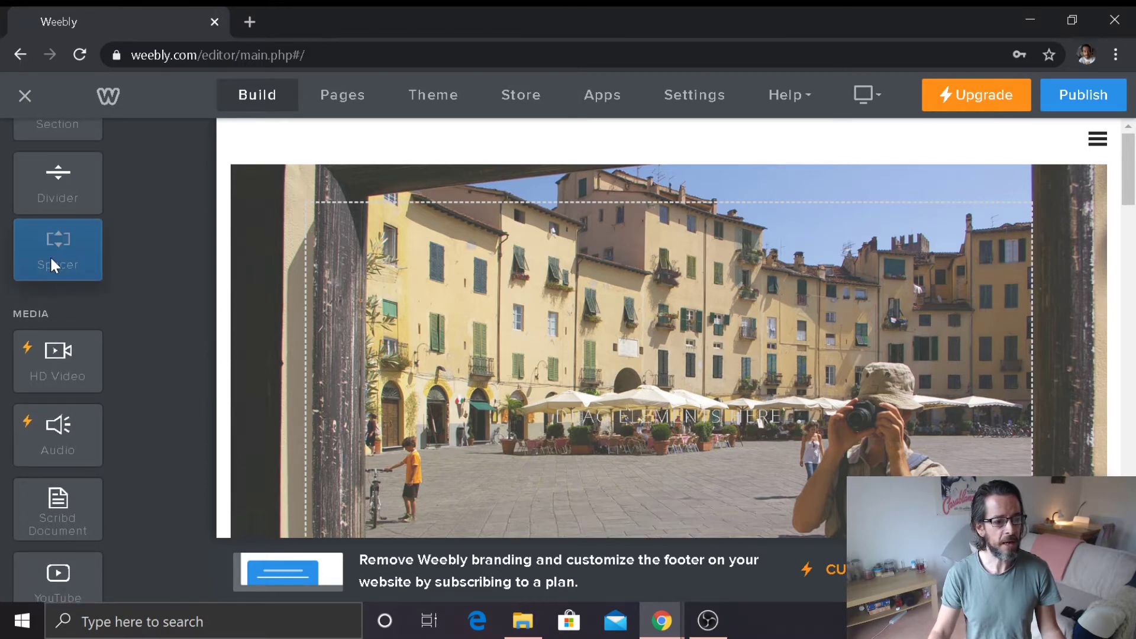
{"action": "left_click_drag", "start_coordinate": [50, 259], "coordinate": [501, 303]}
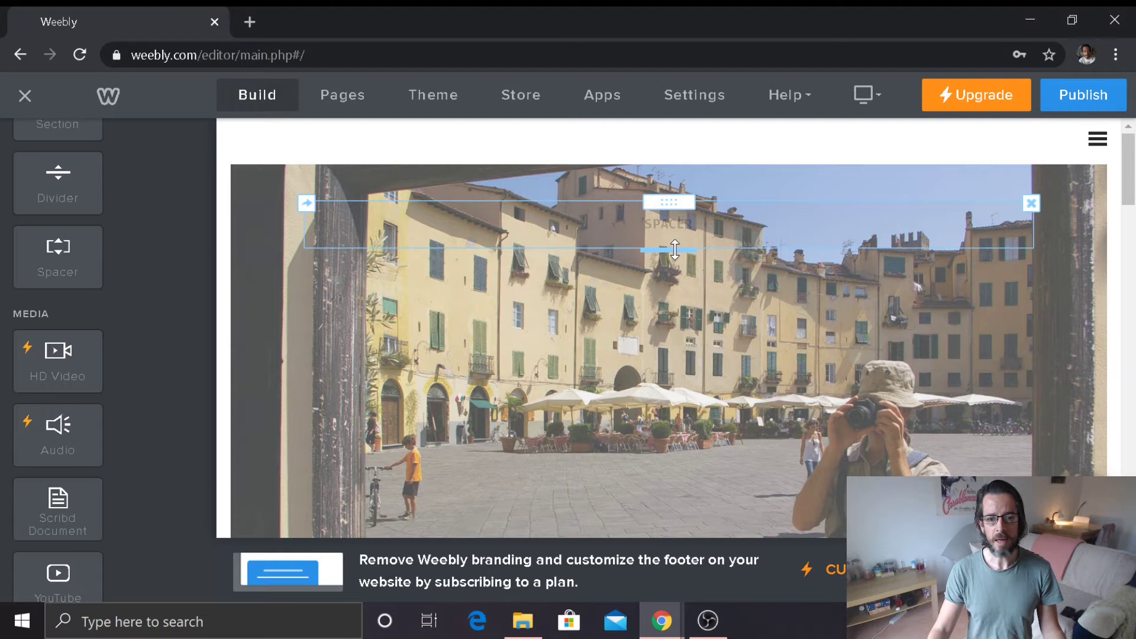
{"action": "mouse_move", "coordinate": [674, 242]}
{"action": "left_mouse_down"}
{"action": "mouse_move", "coordinate": [674, 293]}
{"action": "mouse_move", "coordinate": [677, 244]}
{"action": "mouse_move", "coordinate": [678, 274]}
{"action": "mouse_move", "coordinate": [679, 256]}
{"action": "mouse_move", "coordinate": [673, 263]}
{"action": "left_mouse_up"}
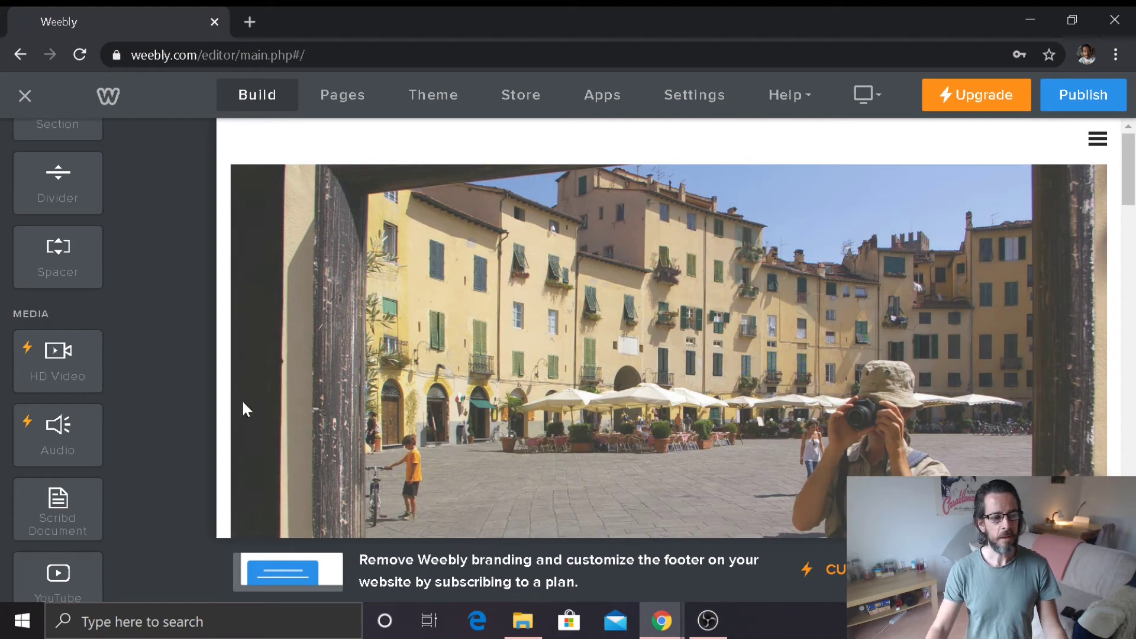
Place a Text element in the banner directly beneath the spacer.
{"action": "scroll", "coordinate": [208, 344], "scroll_direction": "up", "scroll_amount": 1}
{"action": "left_click_drag", "start_coordinate": [207, 345], "coordinate": [194, 167]}
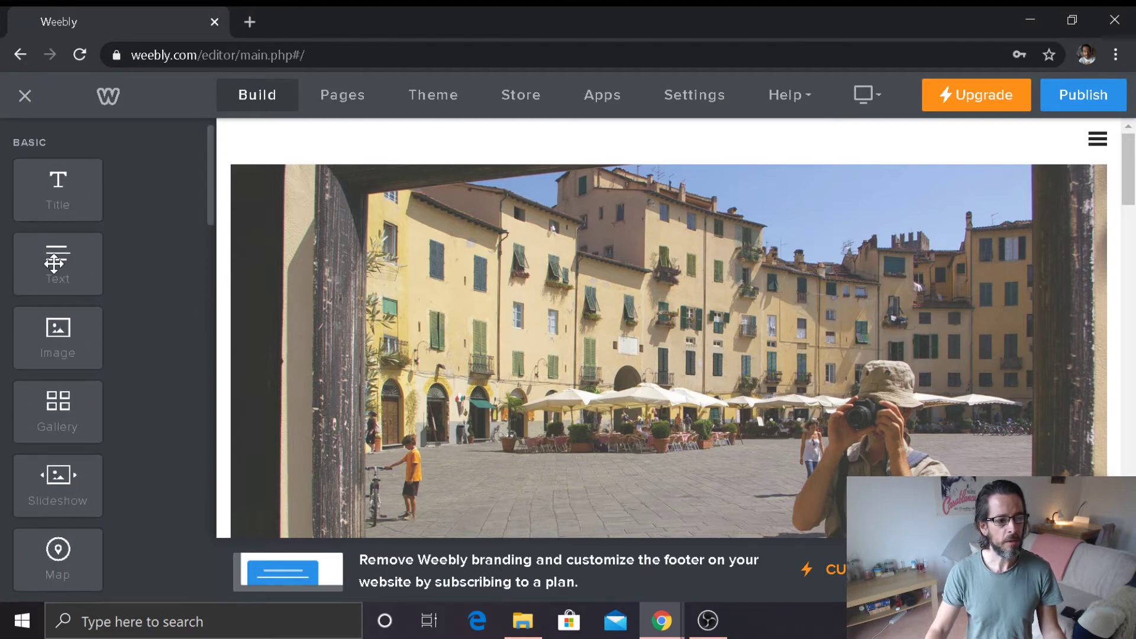
{"action": "left_click_drag", "start_coordinate": [55, 270], "coordinate": [630, 347]}
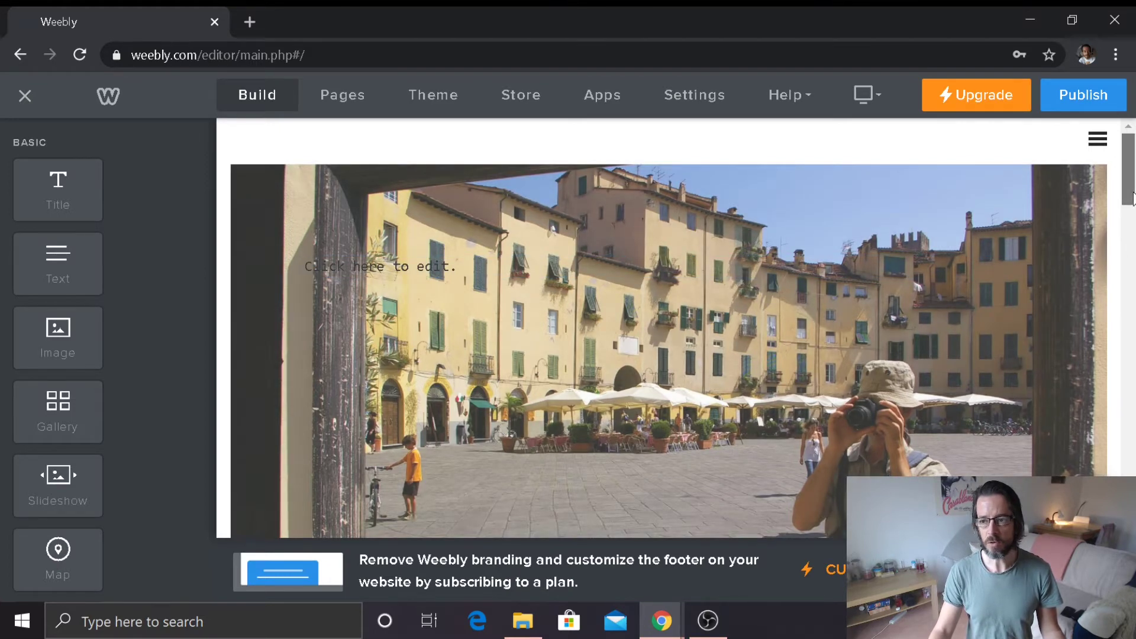
Lengthen the spacer so the text block sits lower, near the photo's middle.
{"action": "scroll", "coordinate": [1131, 196], "scroll_direction": "down", "scroll_amount": 1}
{"action": "scroll", "coordinate": [1132, 210], "scroll_direction": "down", "scroll_amount": 2}
{"action": "scroll", "coordinate": [1131, 205], "scroll_direction": "up", "scroll_amount": 3}
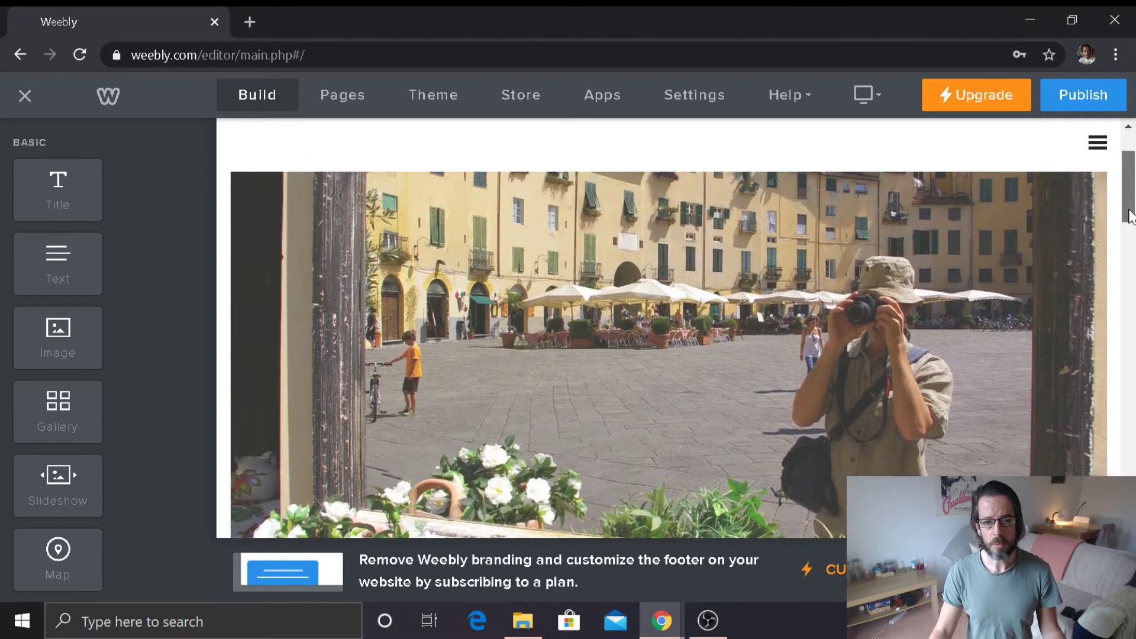
{"action": "scroll", "coordinate": [1130, 202], "scroll_direction": "up", "scroll_amount": 1}
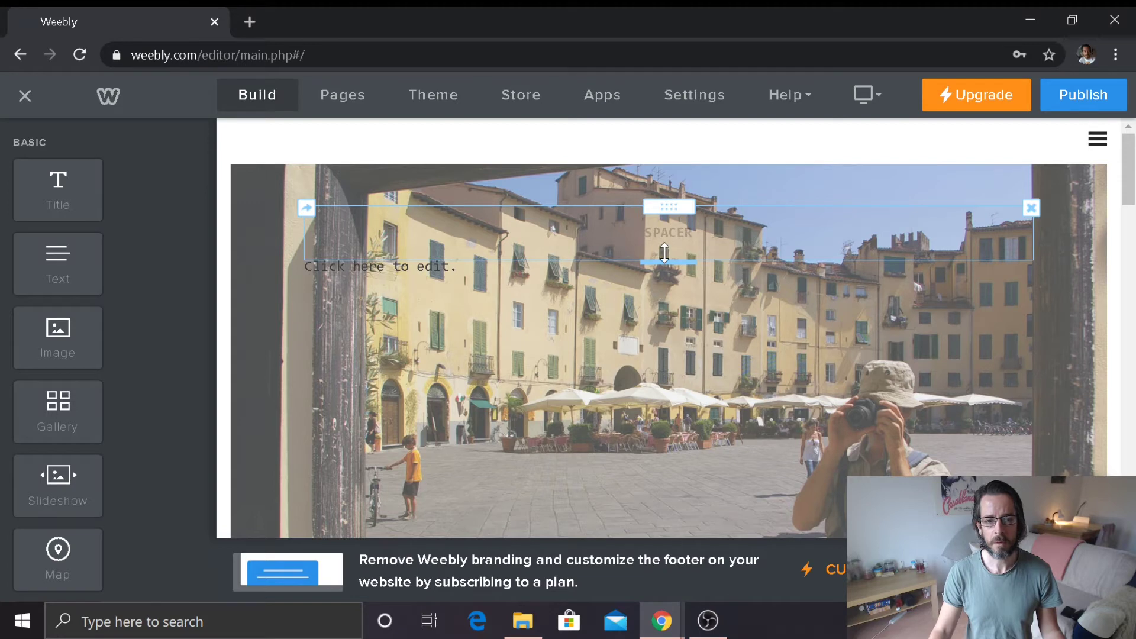
{"action": "left_click_drag", "start_coordinate": [665, 253], "coordinate": [663, 342]}
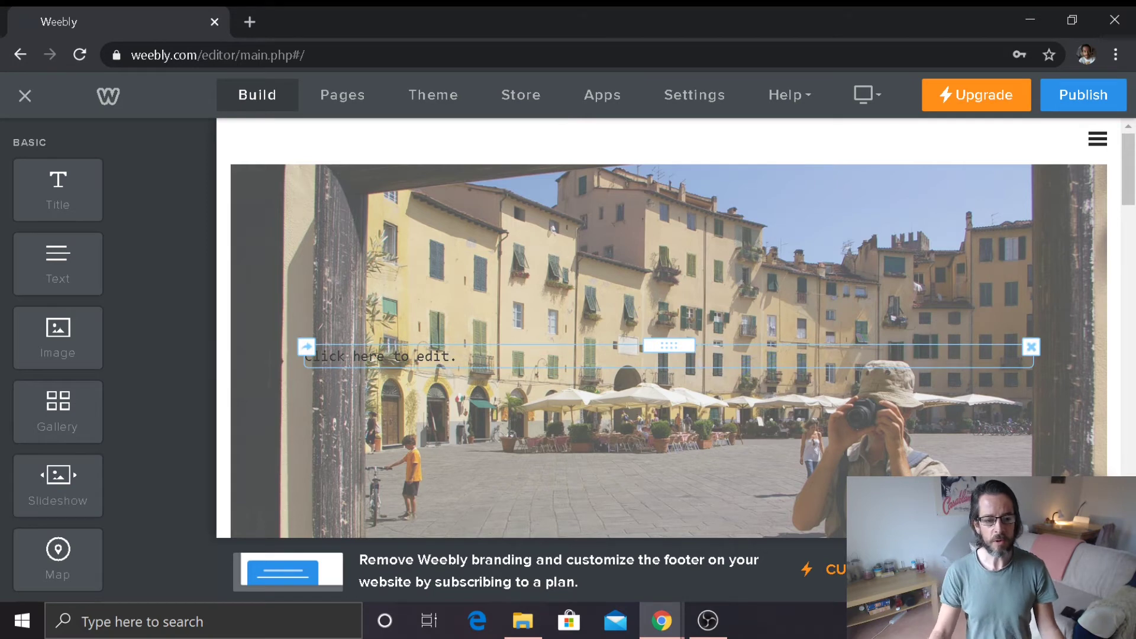
Enter 'Barneys Travel Website' in the new text box and make it bold.
{"action": "left_click", "coordinate": [361, 355]}
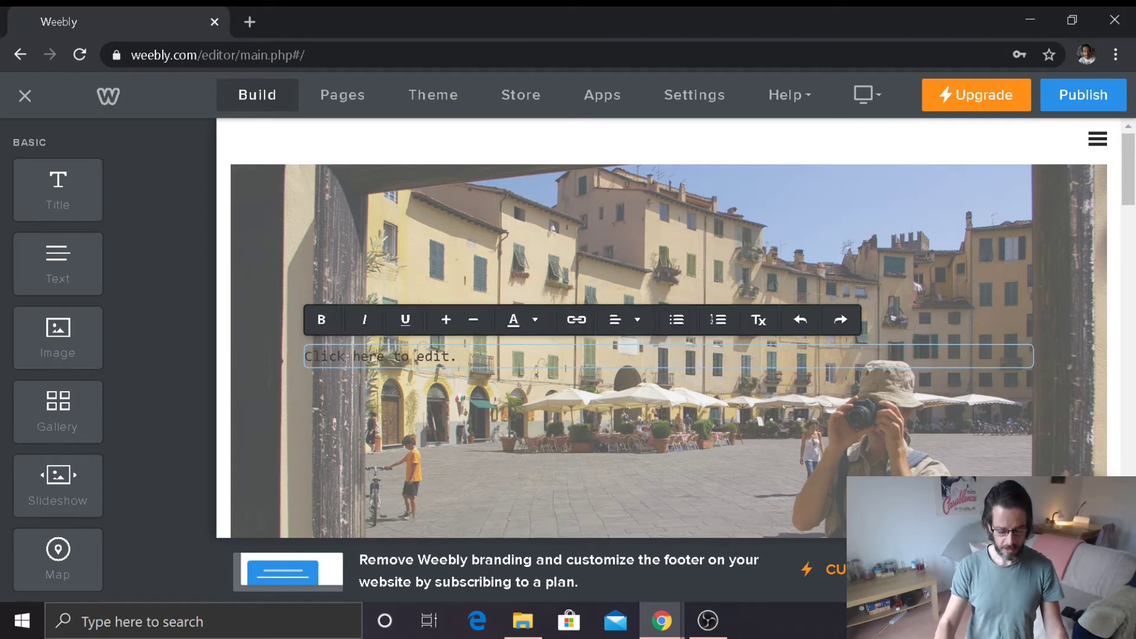
{"action": "type", "text": "Bar"}
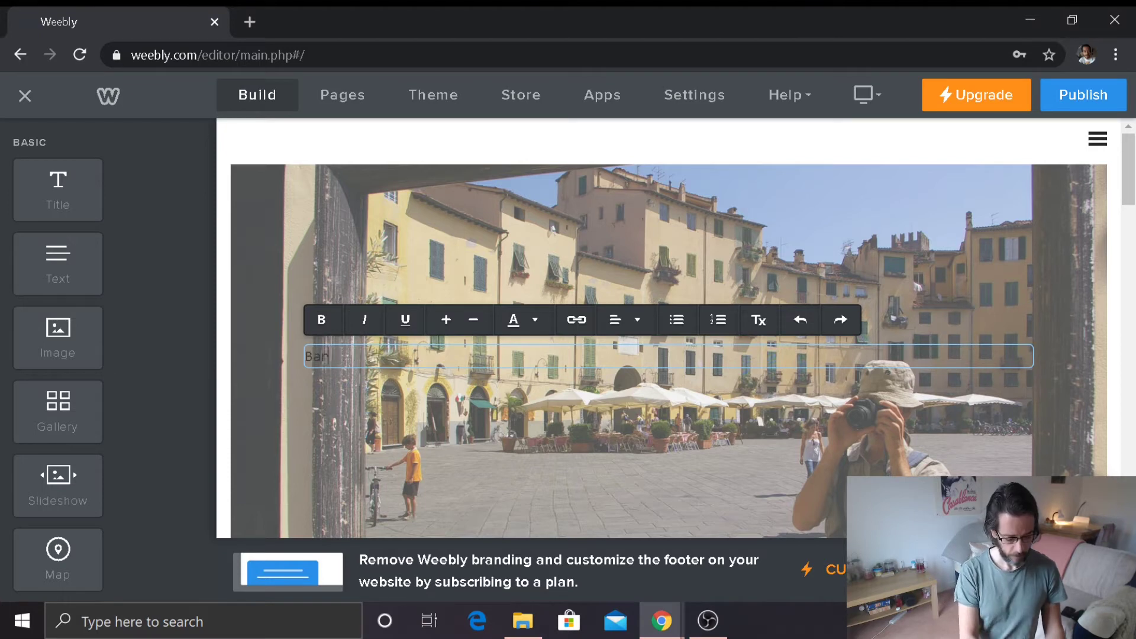
{"action": "type", "text": "neys"}
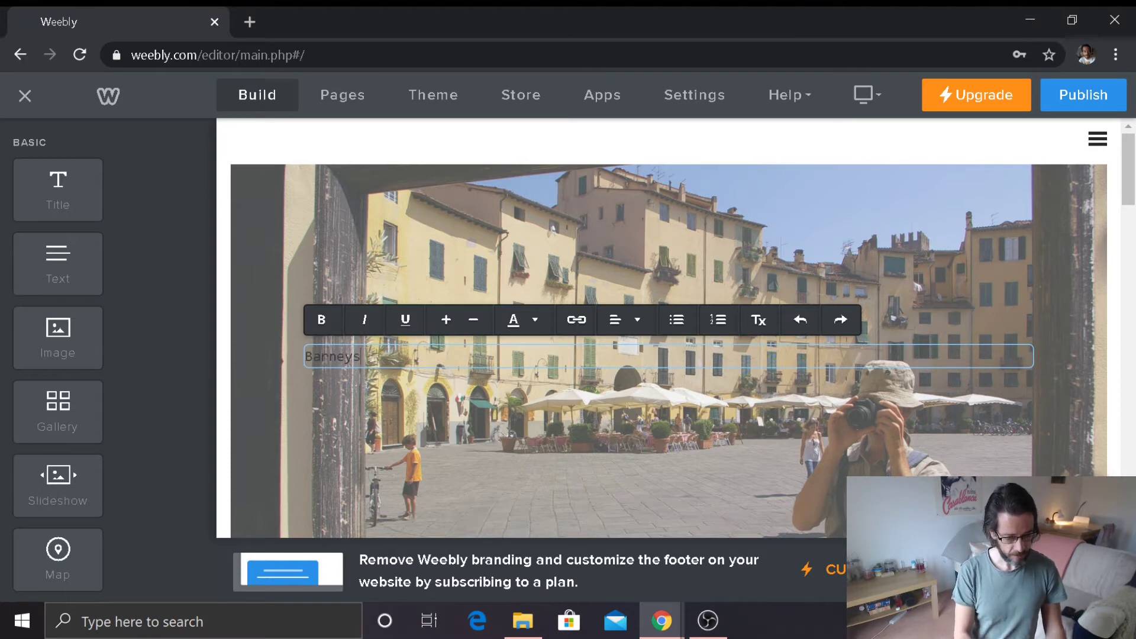
{"action": "type", "text": " Trav"}
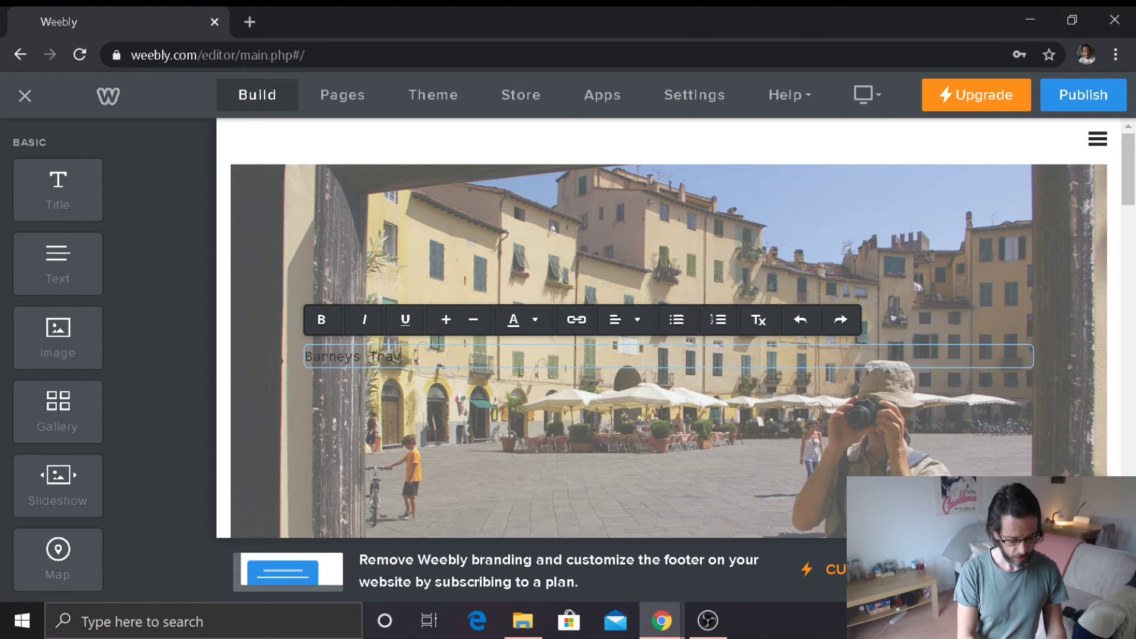
{"action": "type", "text": "el Website"}
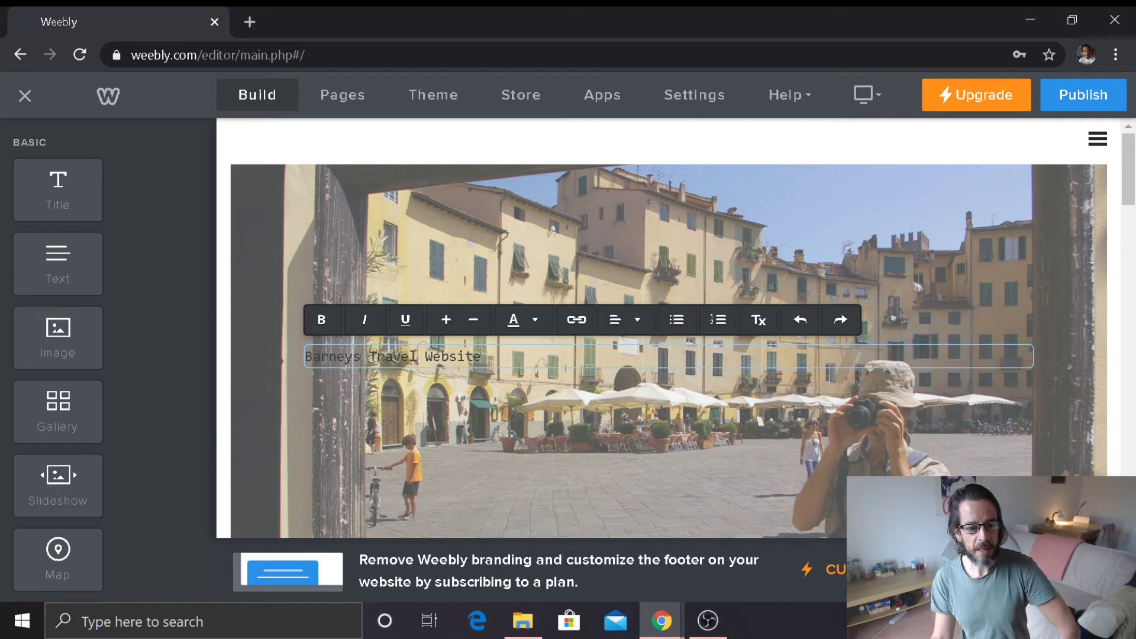
{"action": "left_click_drag", "start_coordinate": [482, 357], "coordinate": [300, 362]}
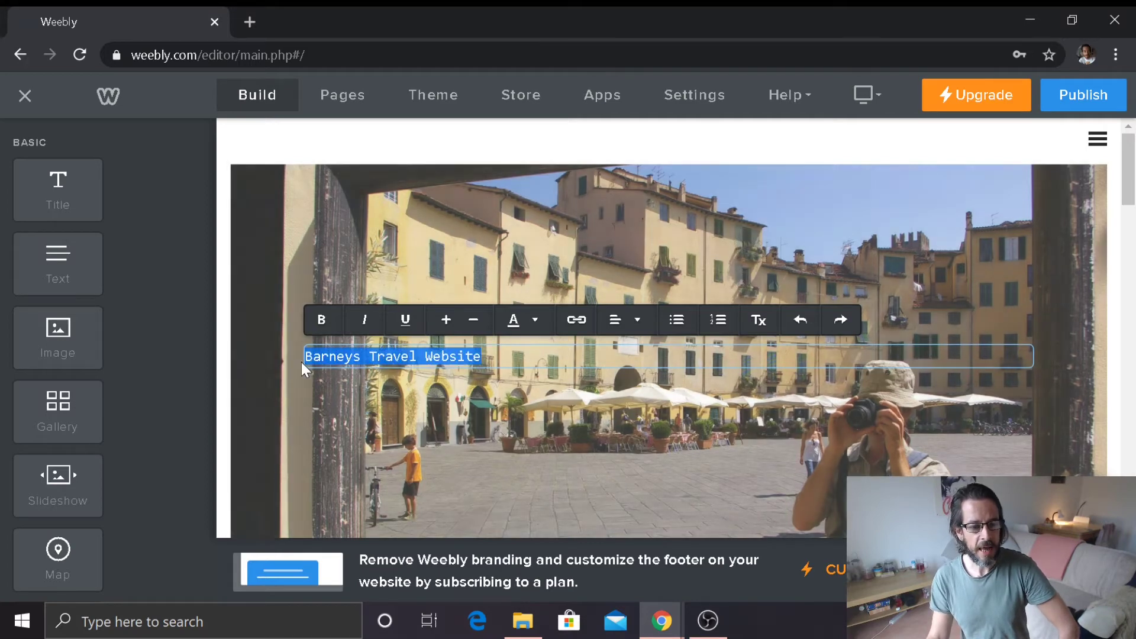
{"action": "left_click", "coordinate": [320, 320]}
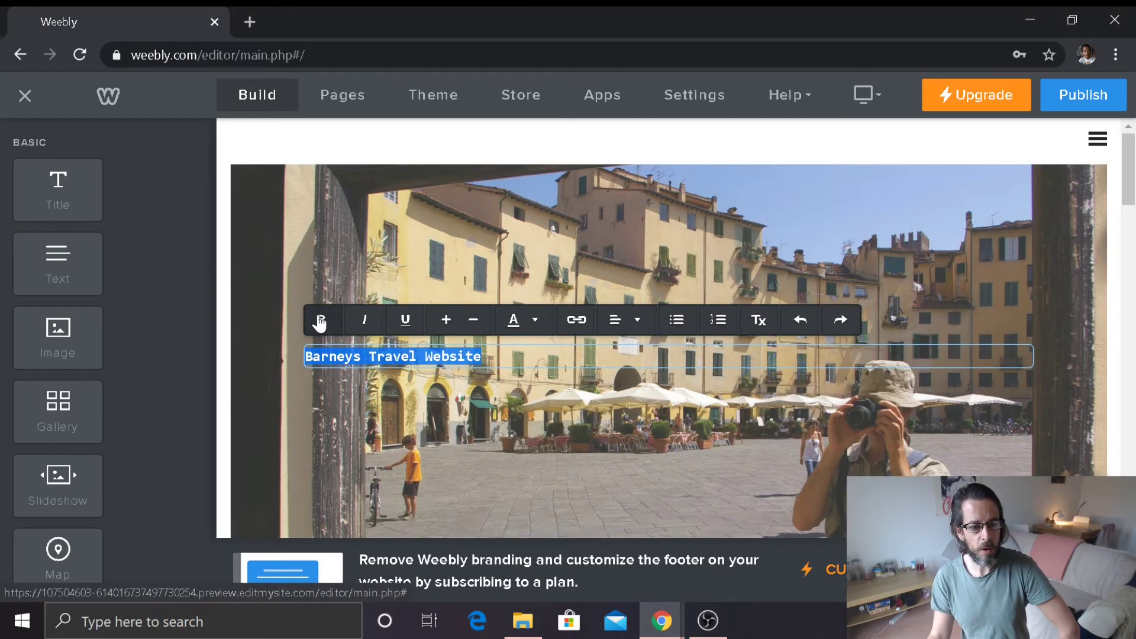
{"action": "key", "text": "Right"}
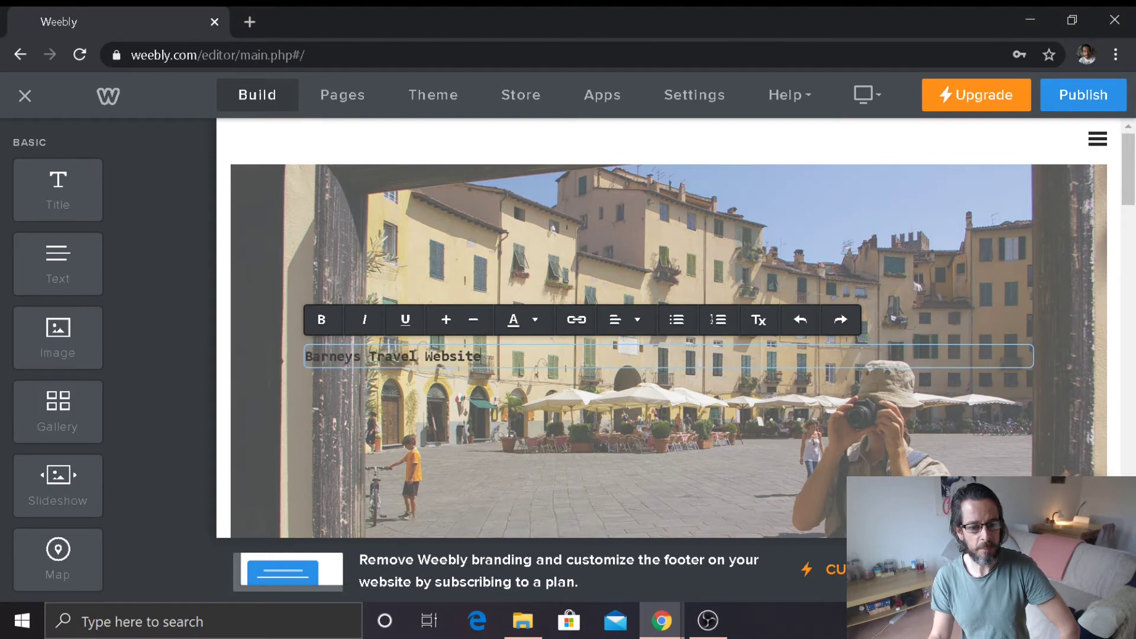
Make the heading text italic and underlined.
{"action": "left_click_drag", "start_coordinate": [481, 356], "coordinate": [285, 361]}
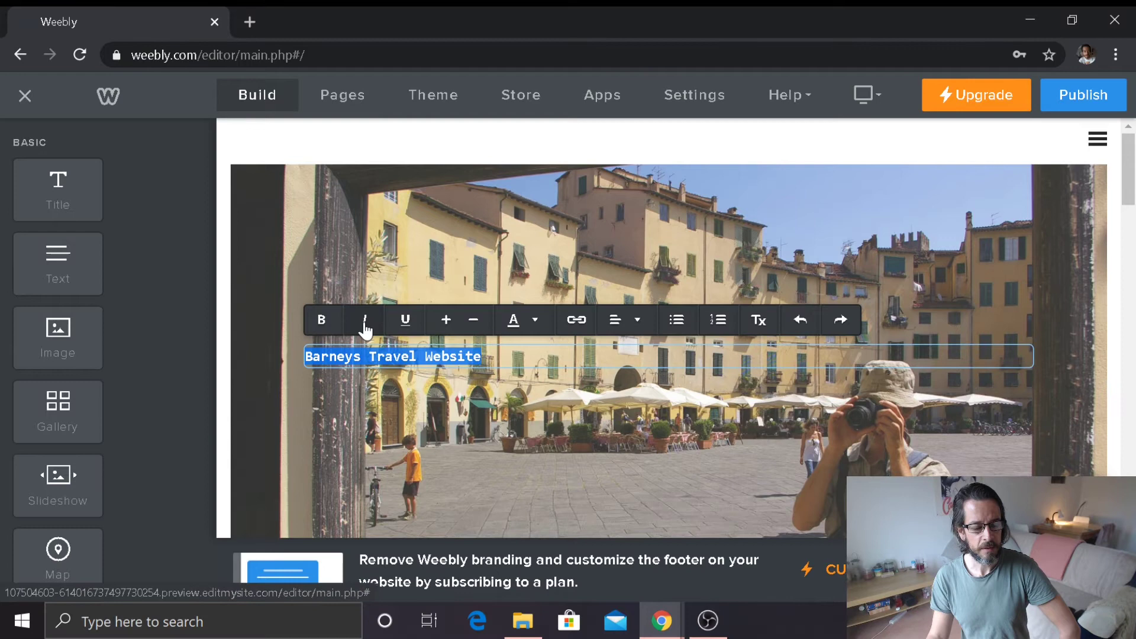
{"action": "left_click", "coordinate": [366, 325]}
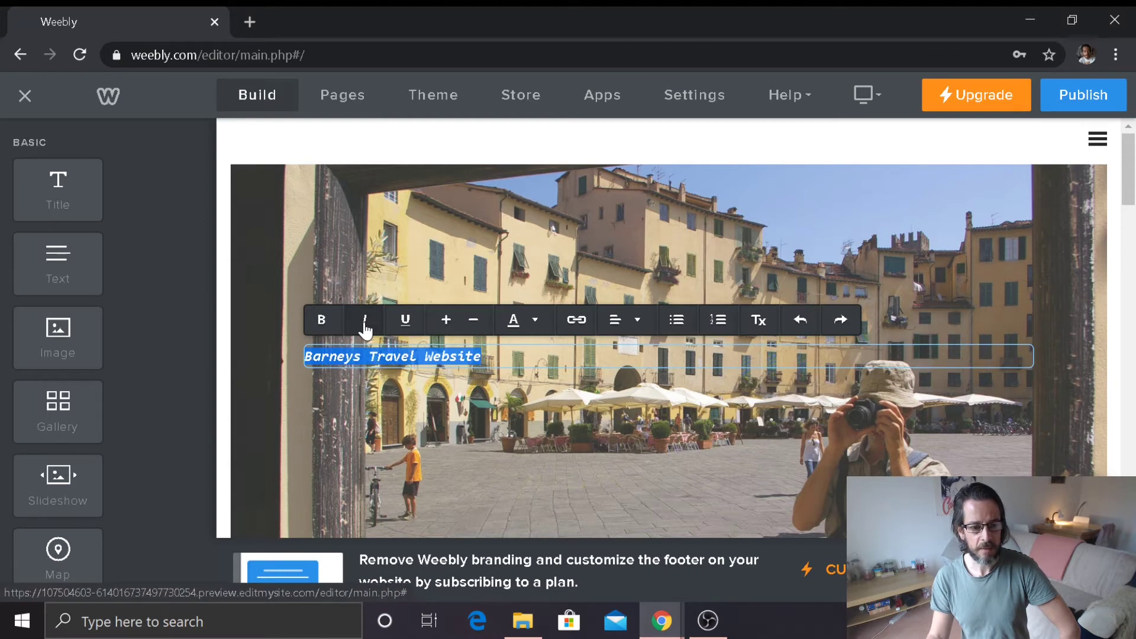
{"action": "left_click", "coordinate": [407, 323]}
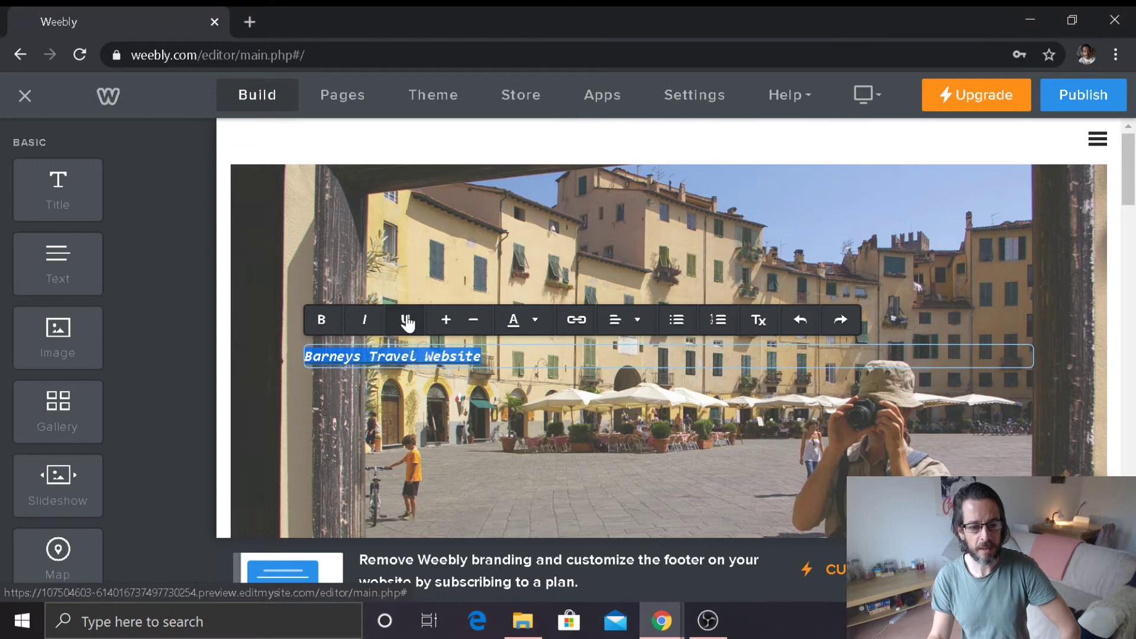
Enlarge the title's font size four steps, then reduce it by one.
{"action": "left_click", "coordinate": [447, 321]}
{"action": "left_click", "coordinate": [446, 320]}
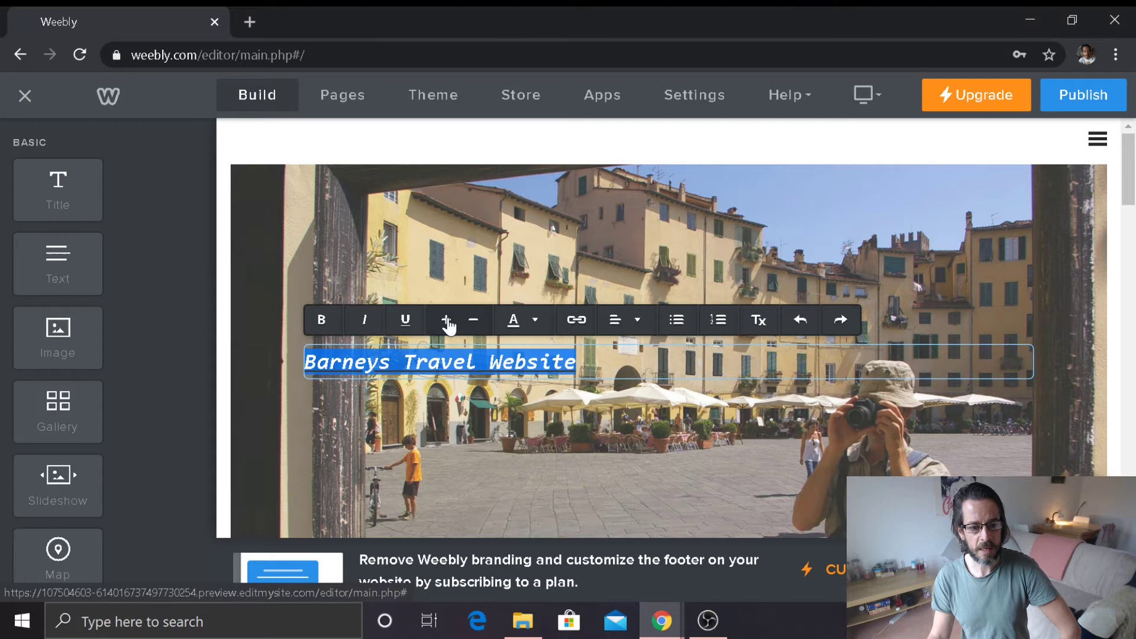
{"action": "left_click", "coordinate": [447, 321]}
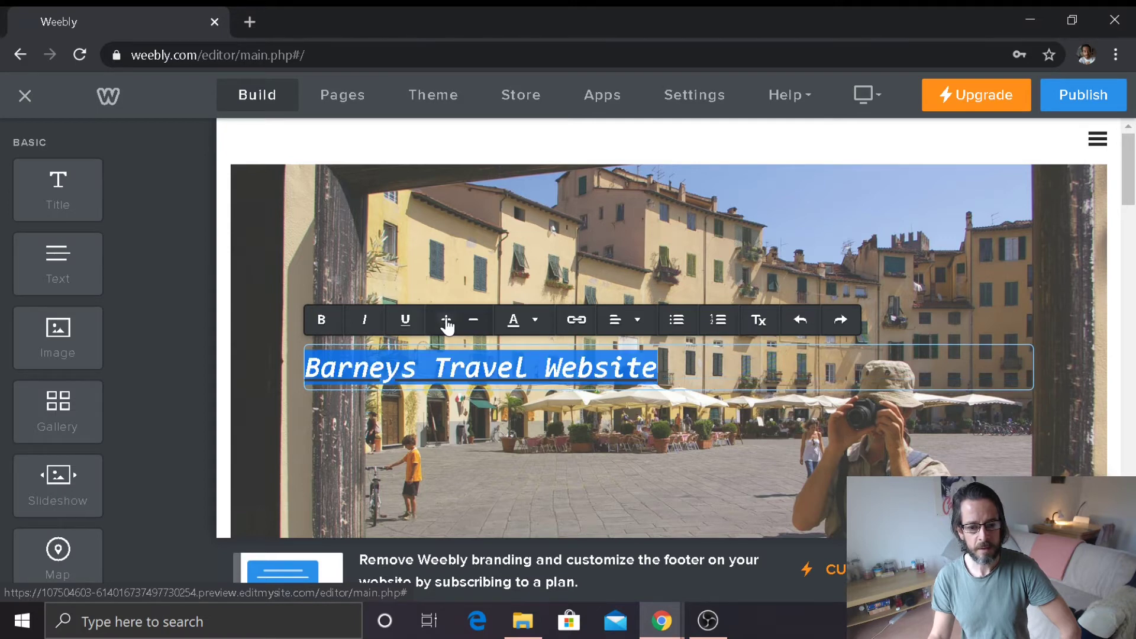
{"action": "left_click", "coordinate": [447, 321]}
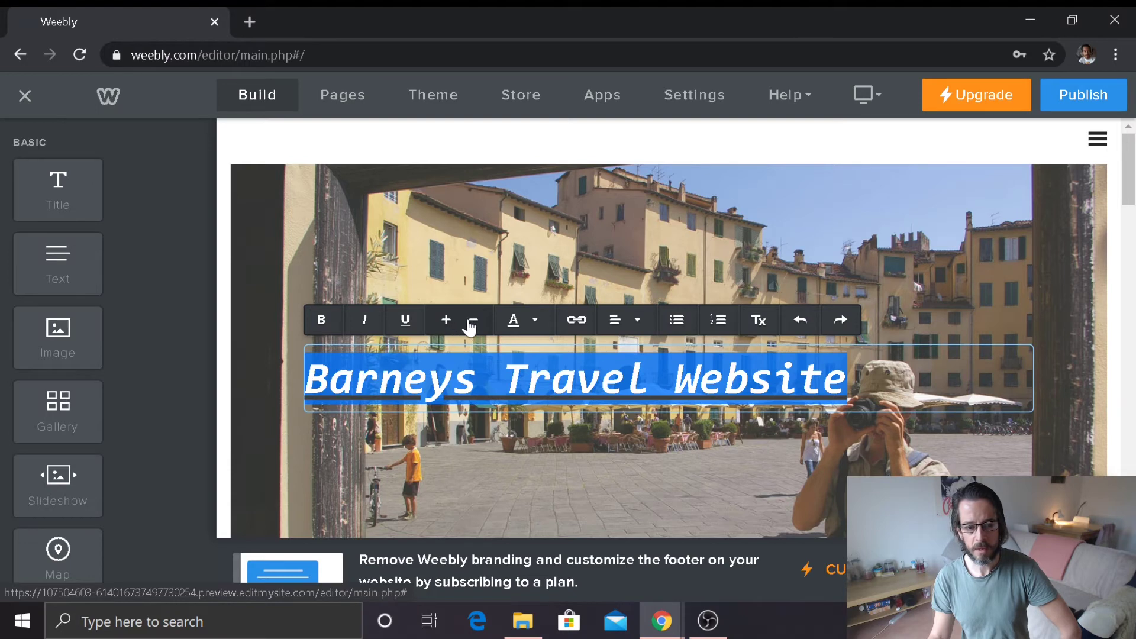
{"action": "left_click", "coordinate": [472, 322]}
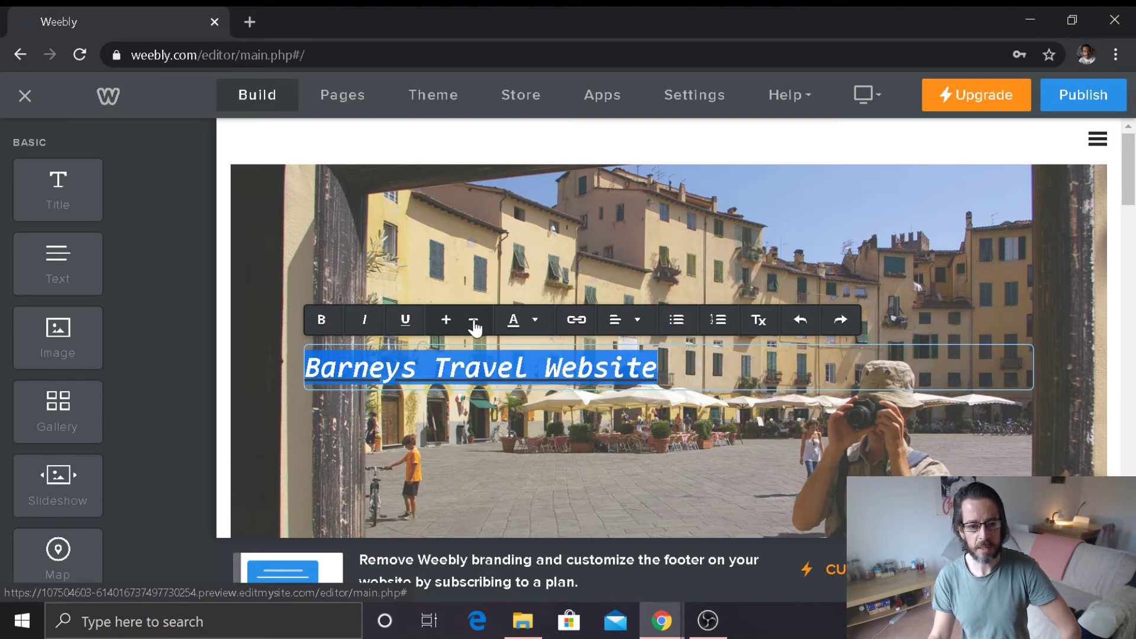
Colour the title text dark grey from the text colour palette.
{"action": "left_click", "coordinate": [535, 324]}
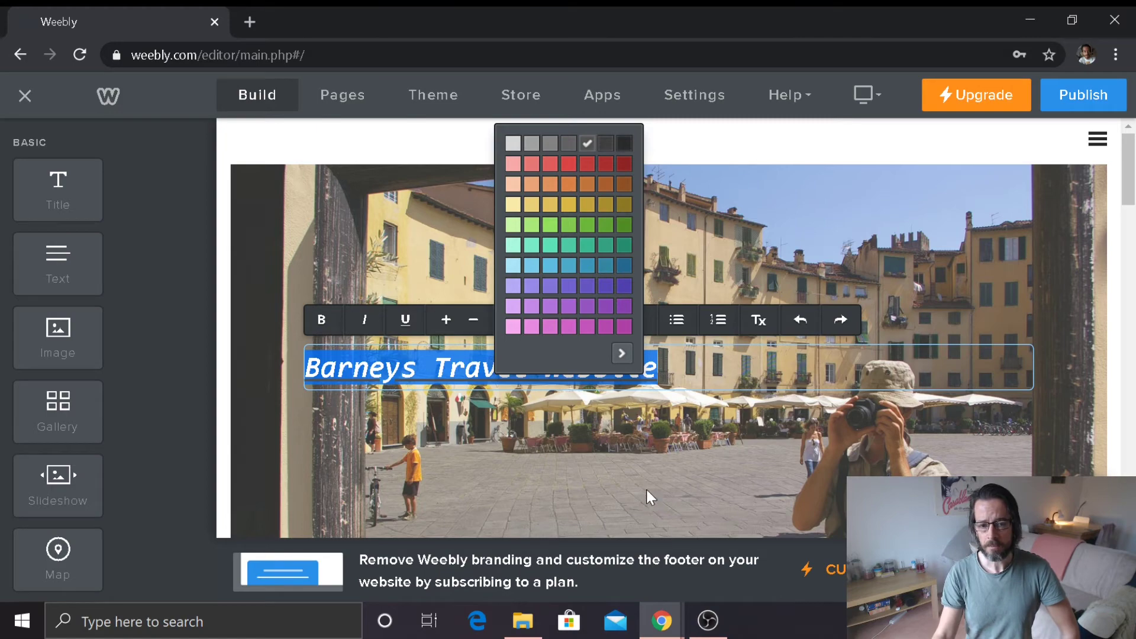
{"action": "left_click", "coordinate": [608, 148]}
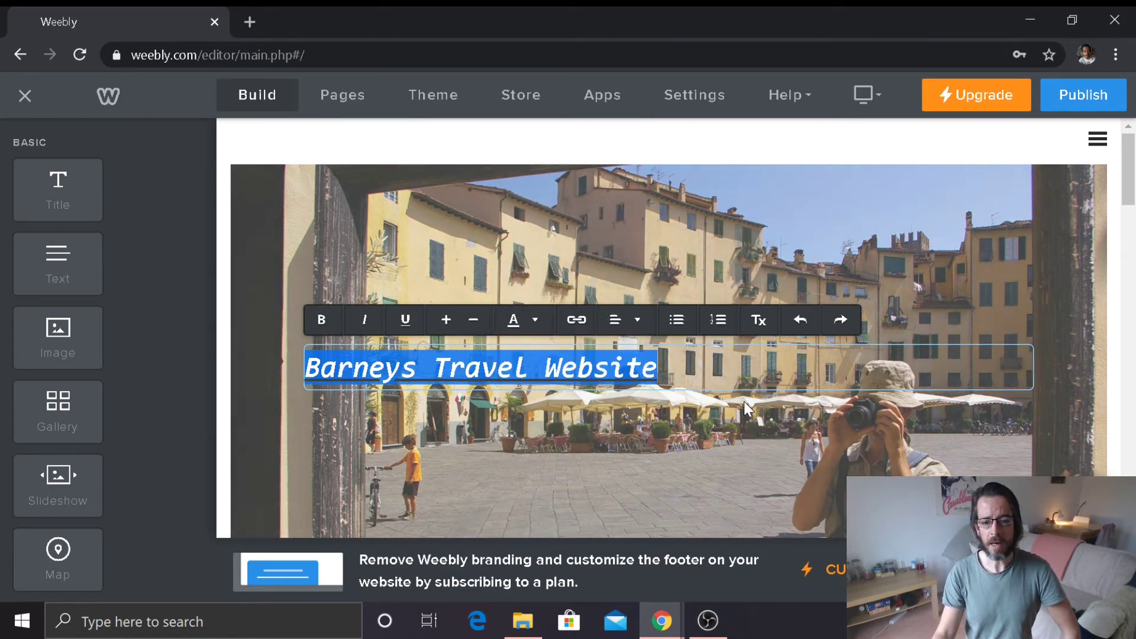
{"action": "left_click", "coordinate": [658, 367]}
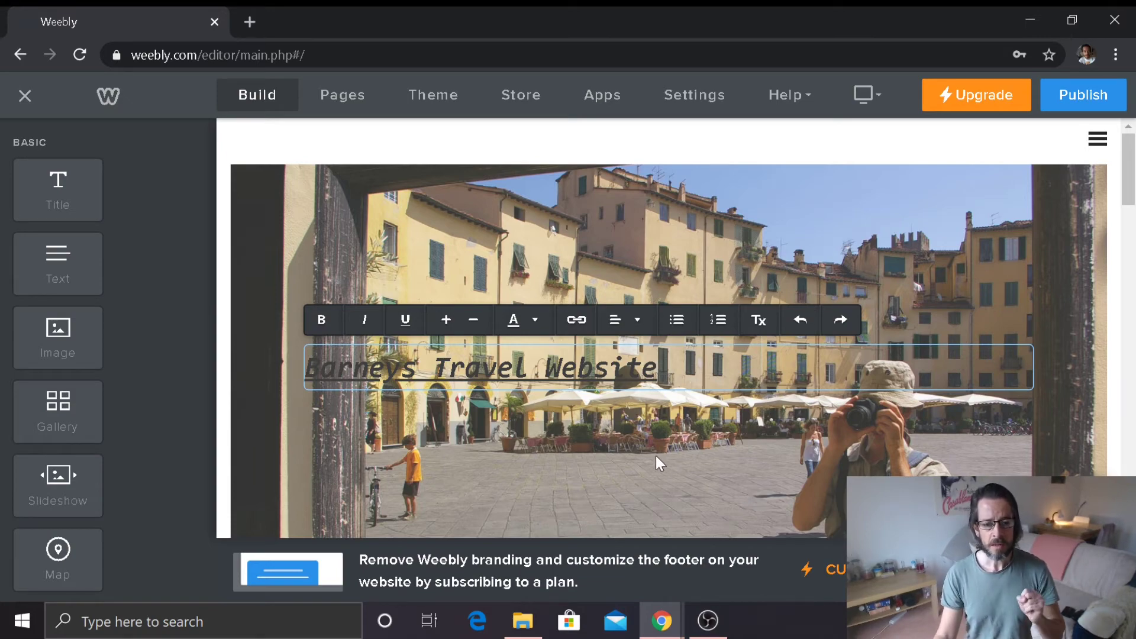
Try Center, Right and Justify alignment on the title, settling on Center.
{"action": "left_click", "coordinate": [616, 319]}
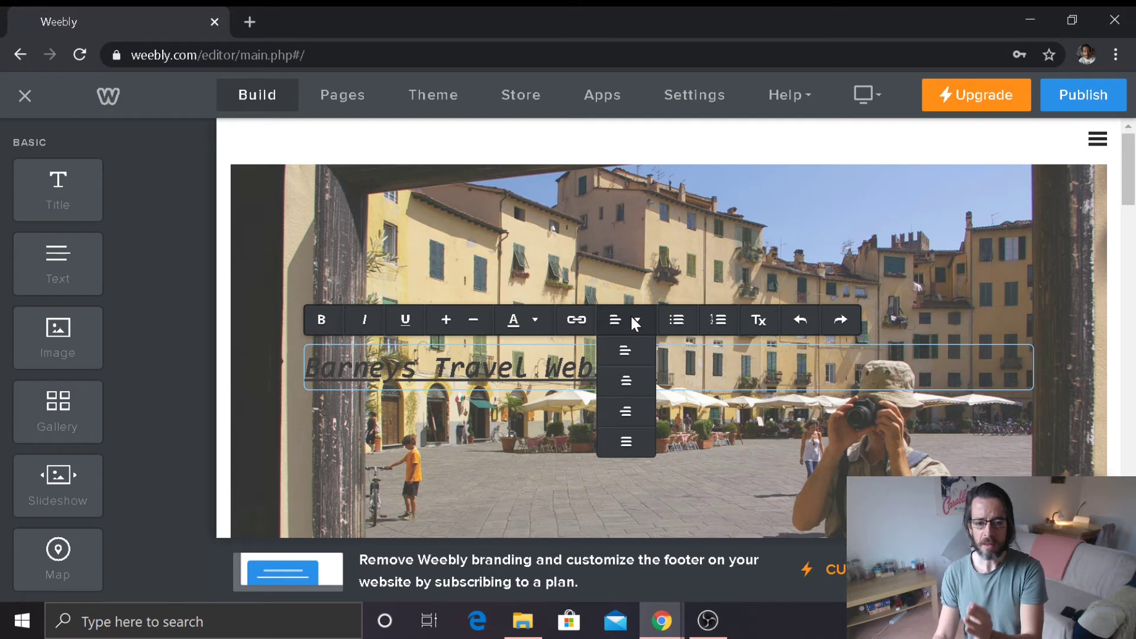
{"action": "left_click", "coordinate": [634, 320]}
{"action": "left_click", "coordinate": [637, 320]}
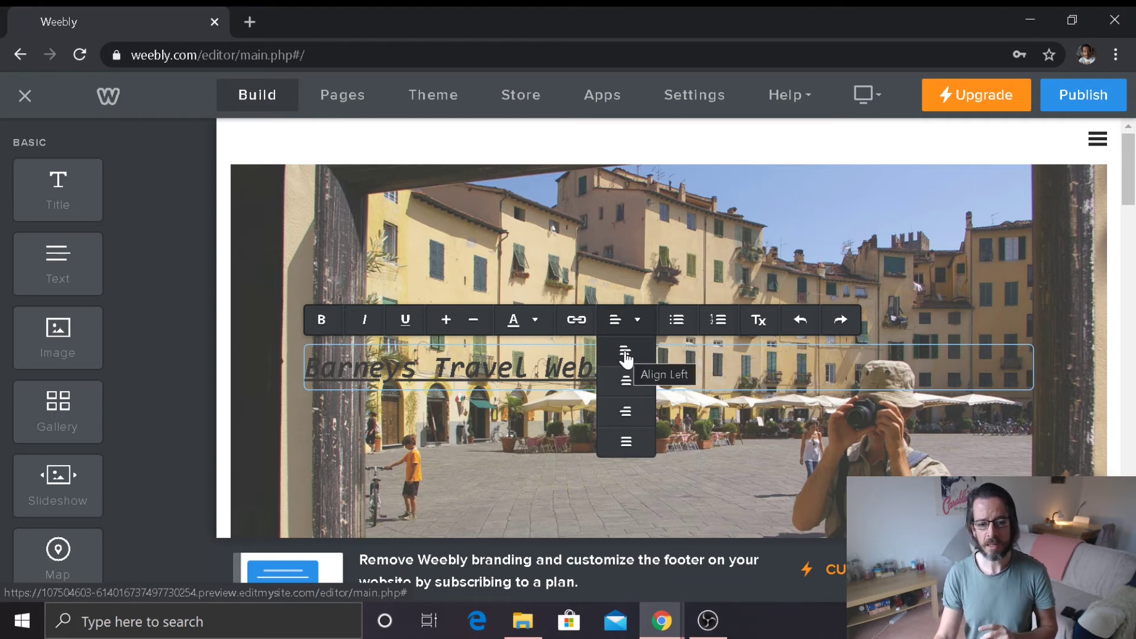
{"action": "left_click", "coordinate": [630, 384]}
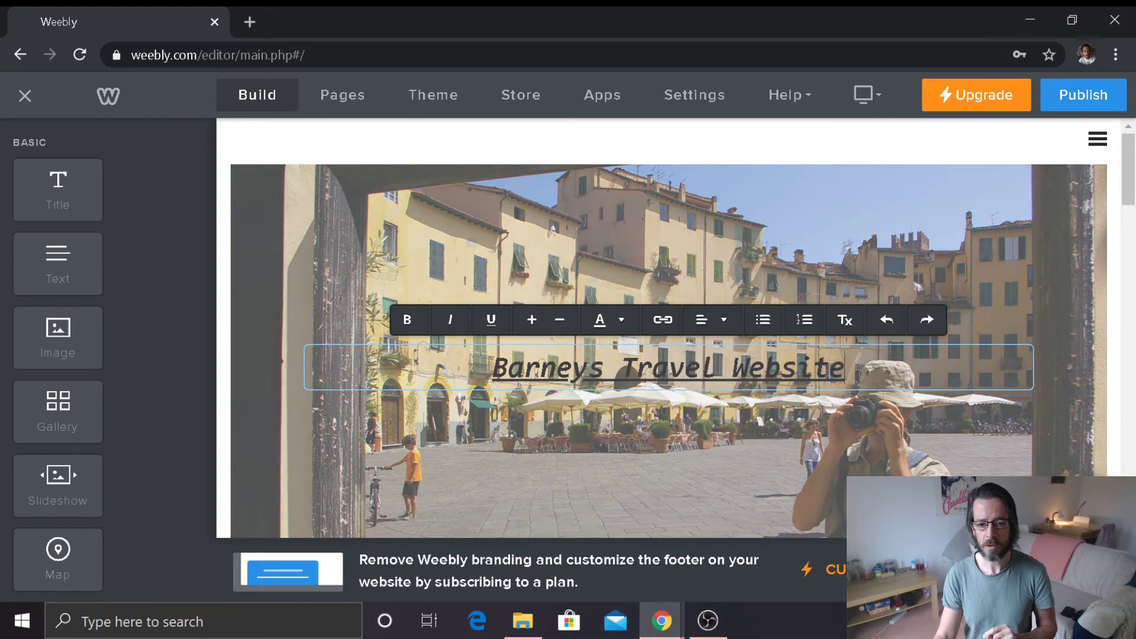
{"action": "left_click", "coordinate": [723, 320]}
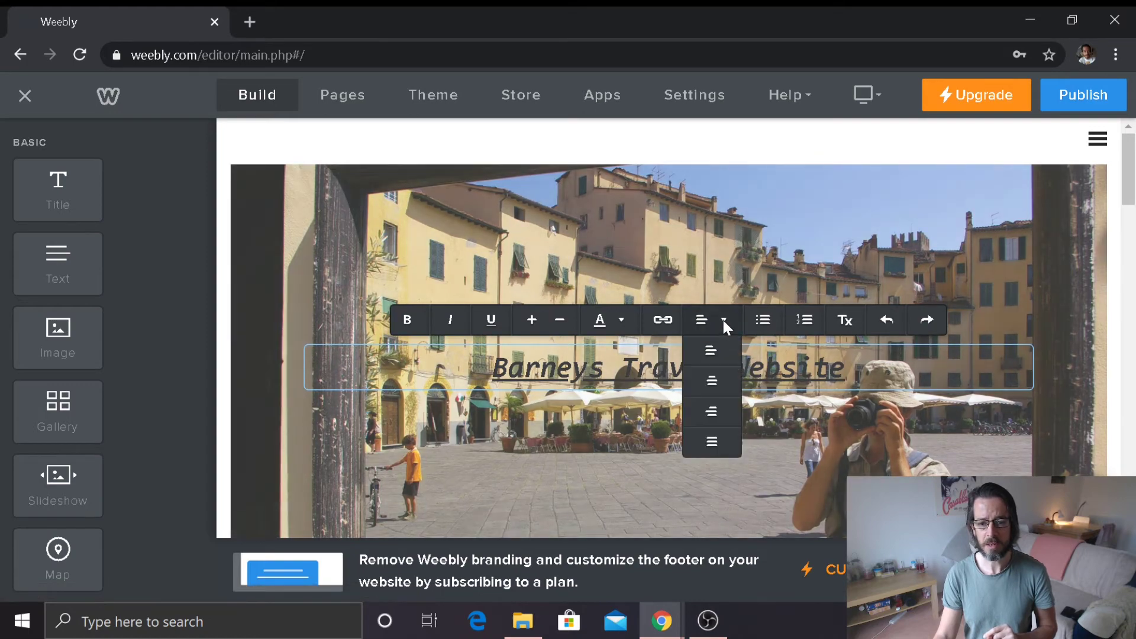
{"action": "left_click", "coordinate": [718, 411]}
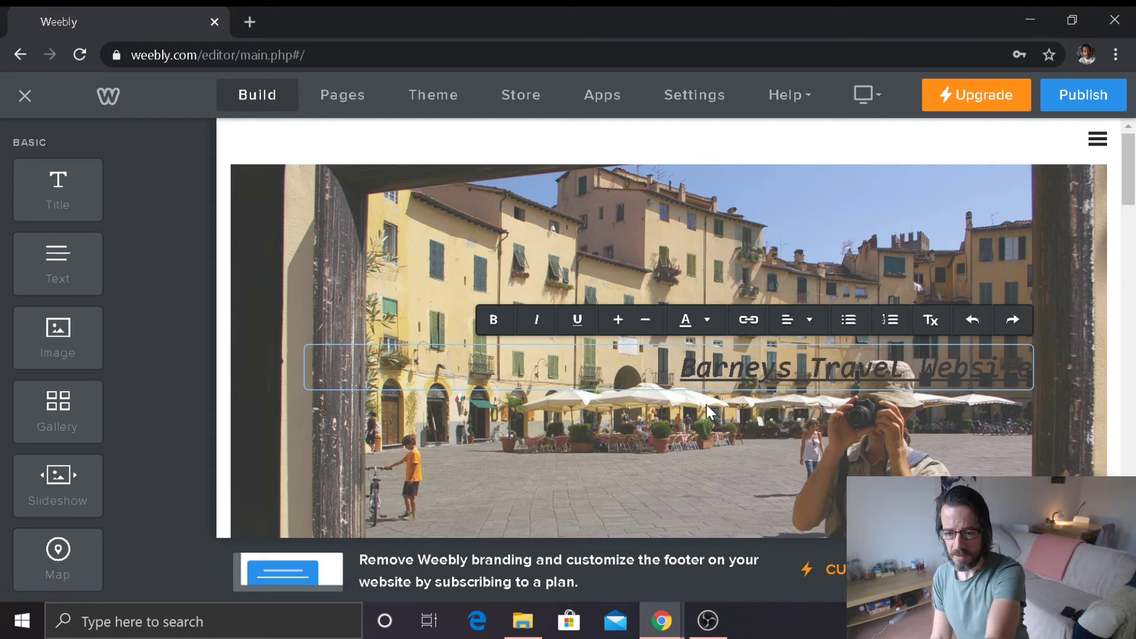
{"action": "left_click", "coordinate": [794, 325]}
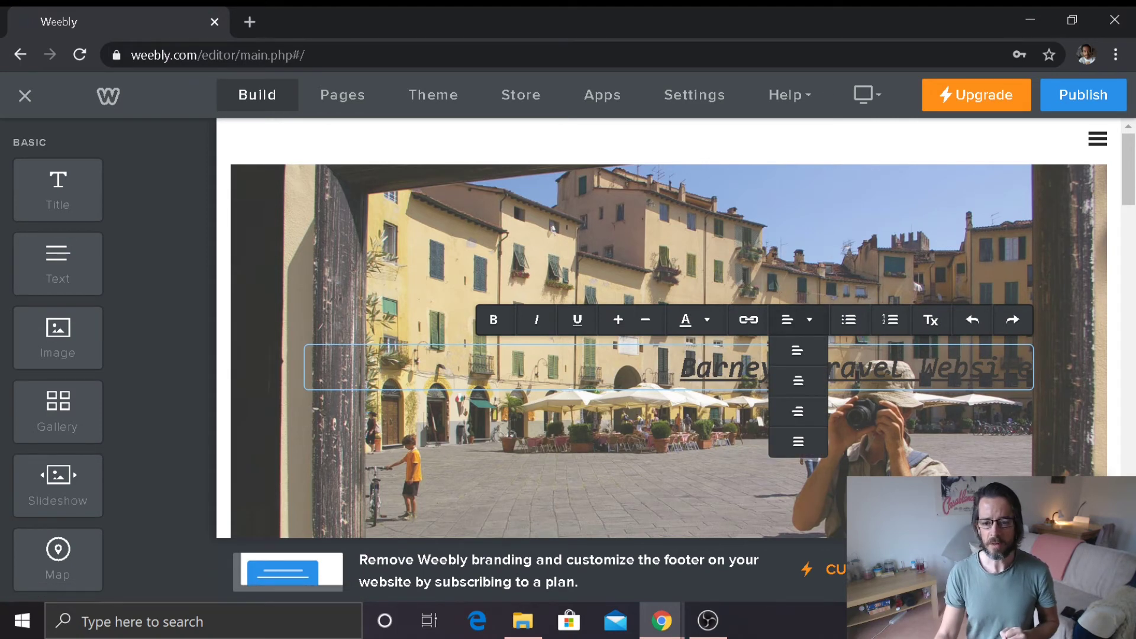
{"action": "left_click", "coordinate": [798, 445]}
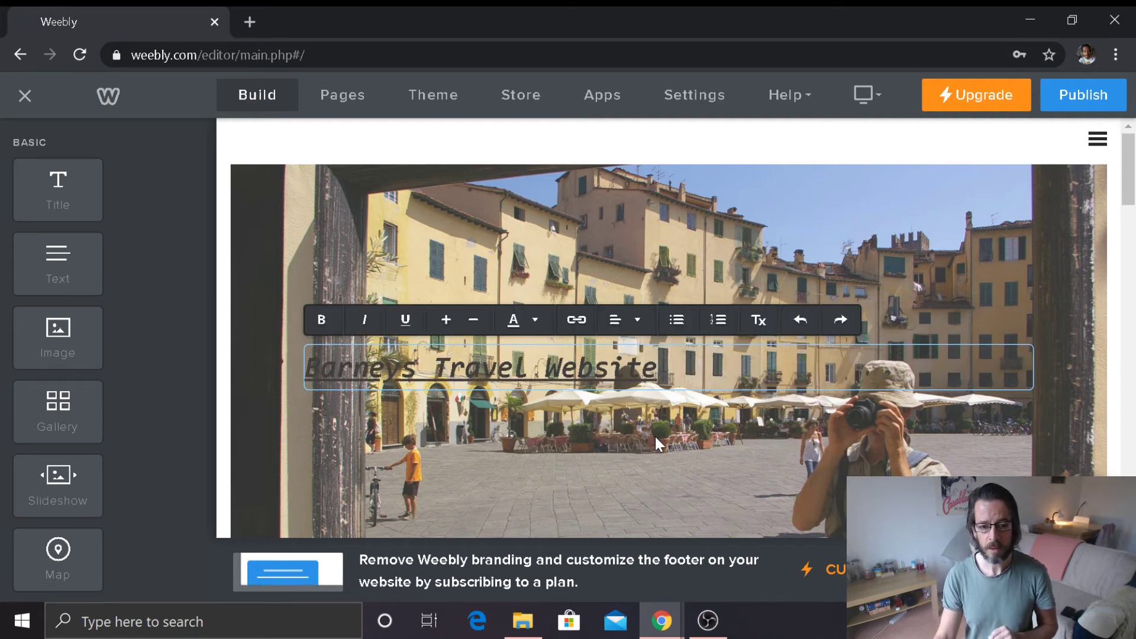
{"action": "left_click", "coordinate": [640, 317]}
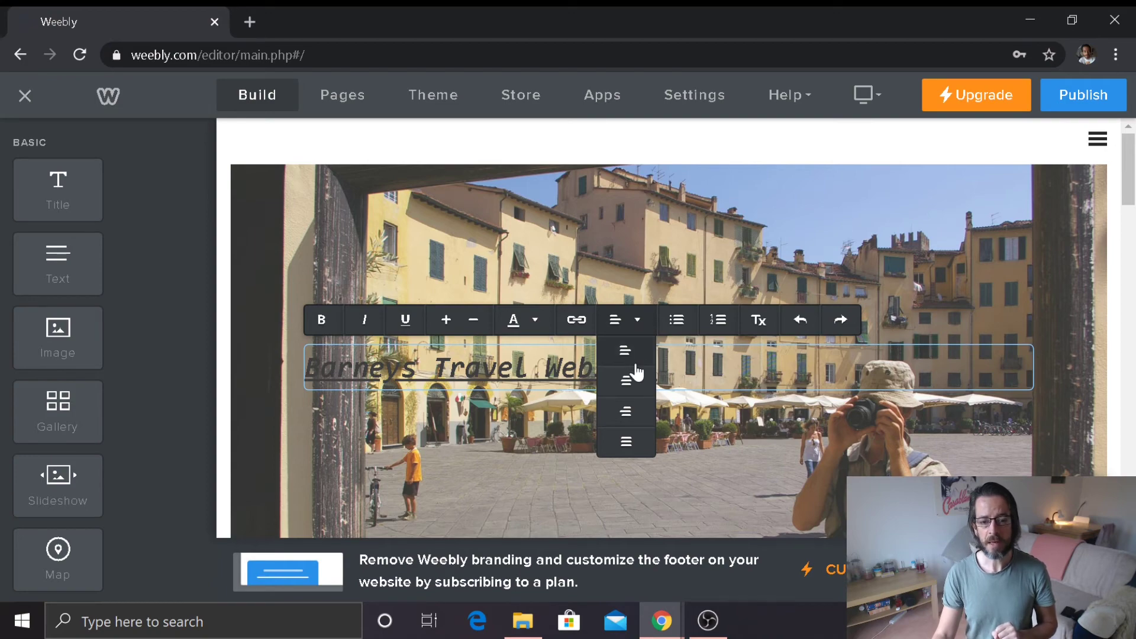
{"action": "left_click", "coordinate": [633, 382]}
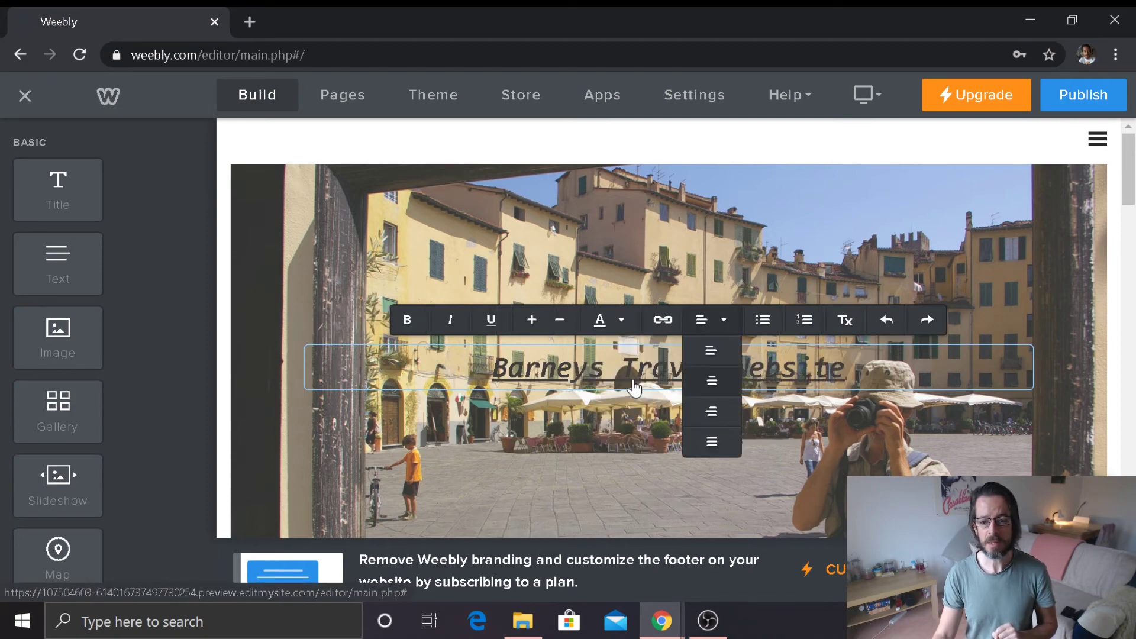
{"action": "left_click", "coordinate": [1065, 386]}
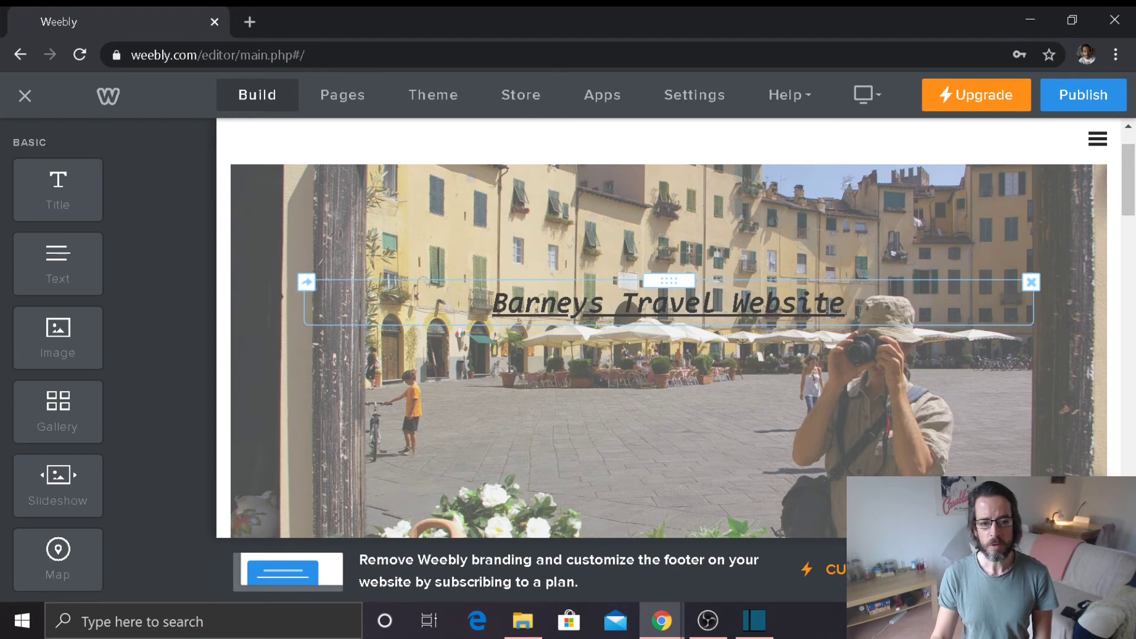
Insert an apostrophe so the title reads 'Barney's Travel Website'.
{"action": "left_click", "coordinate": [669, 303]}
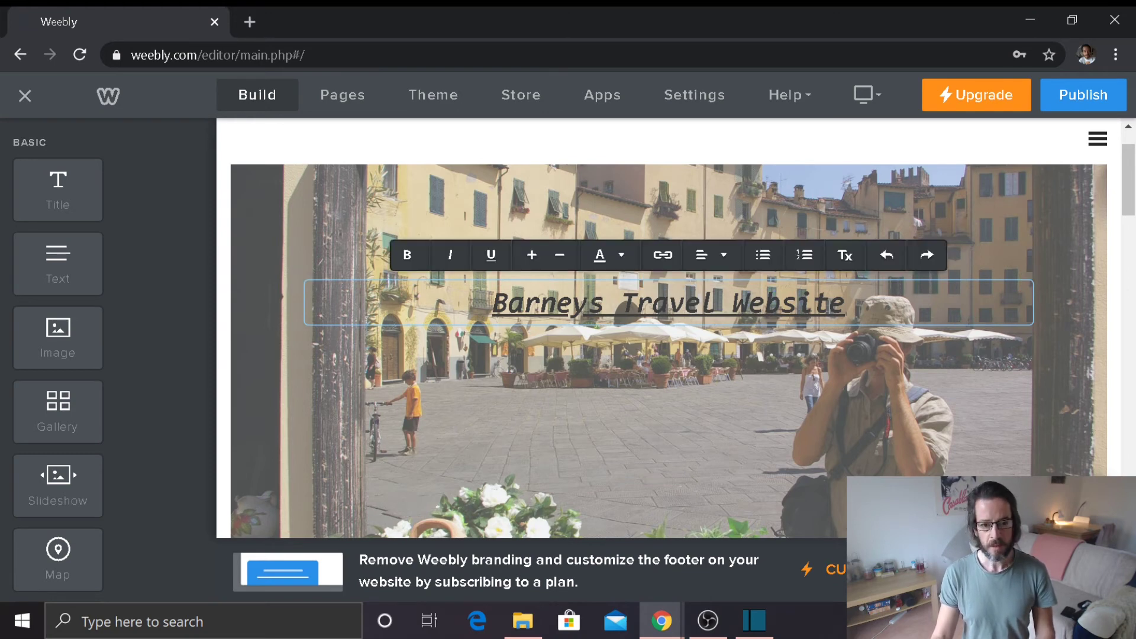
{"action": "type", "text": "'"}
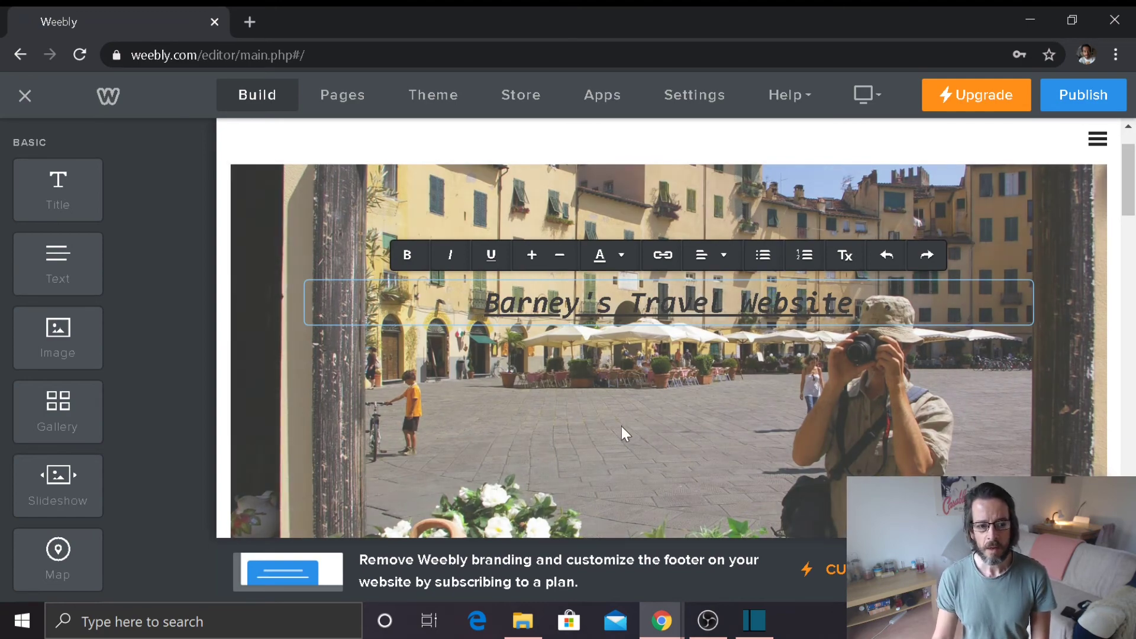
{"action": "scroll", "coordinate": [641, 418], "scroll_direction": "down", "scroll_amount": 1}
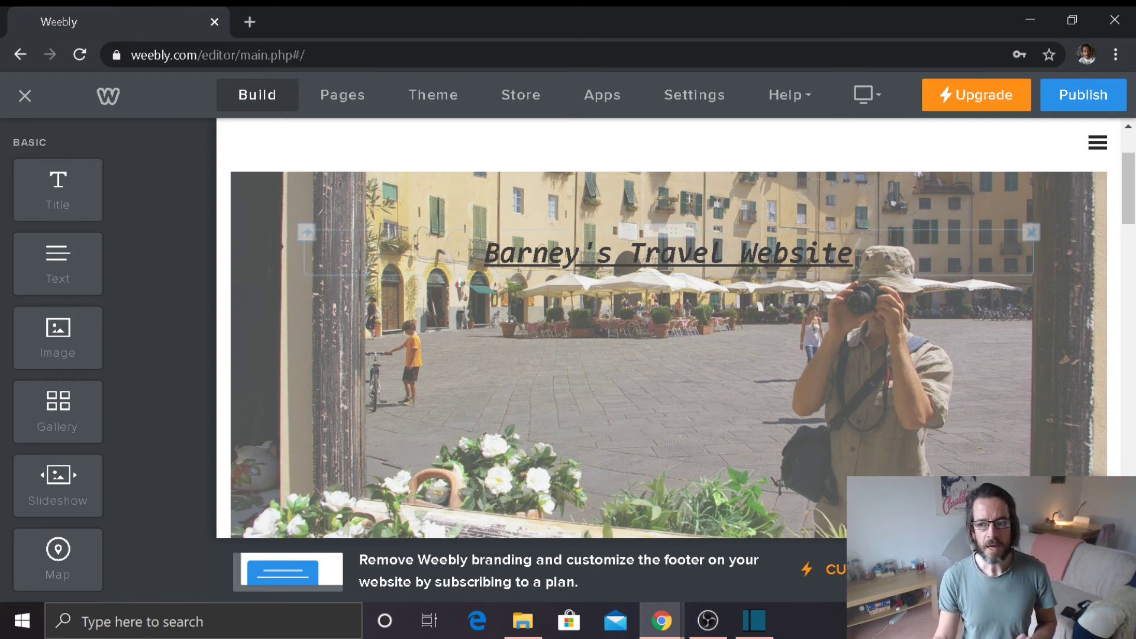
{"action": "left_click_drag", "start_coordinate": [1133, 195], "coordinate": [1133, 160]}
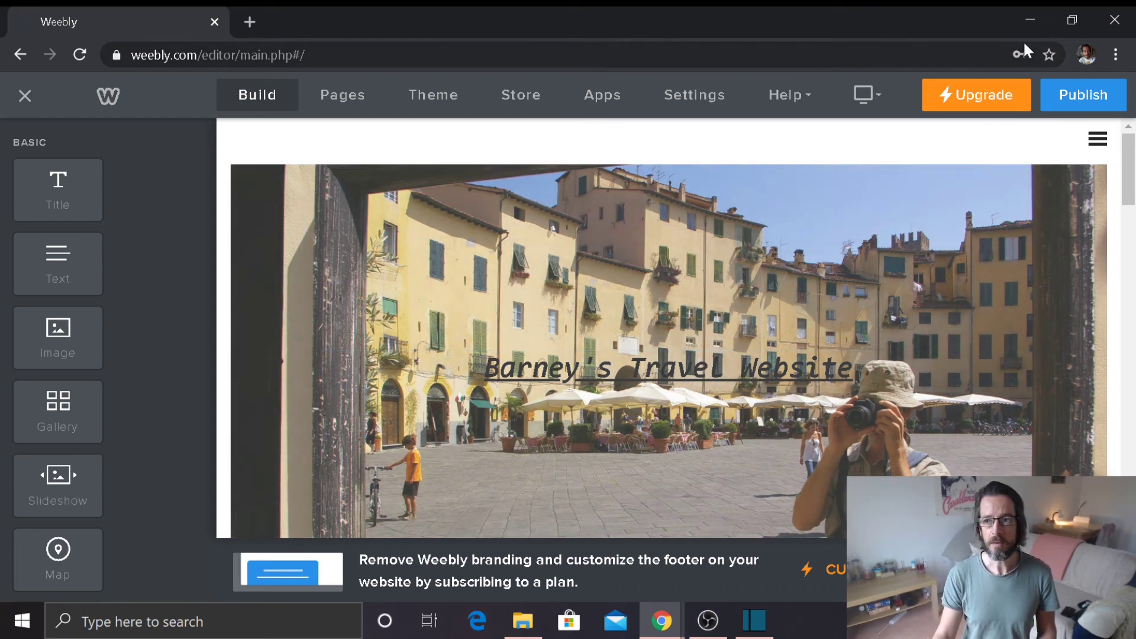
Close the editor window, search Google for Weebly, and open the 'Log In - Weebly' result.
{"action": "left_click", "coordinate": [1115, 27]}
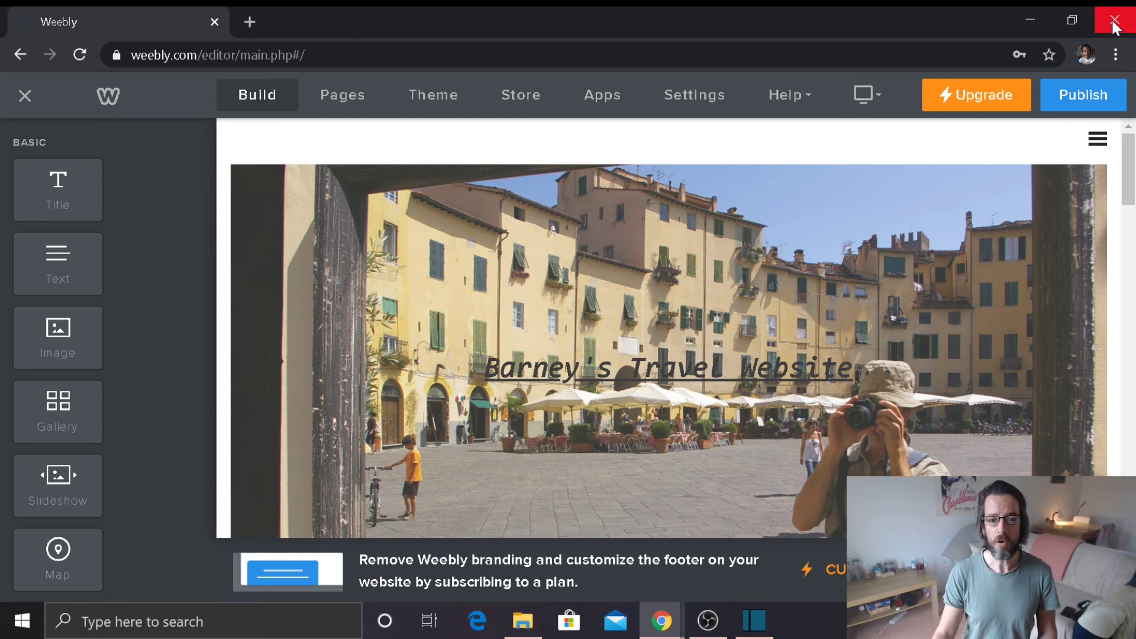
{"action": "left_click", "coordinate": [1115, 27]}
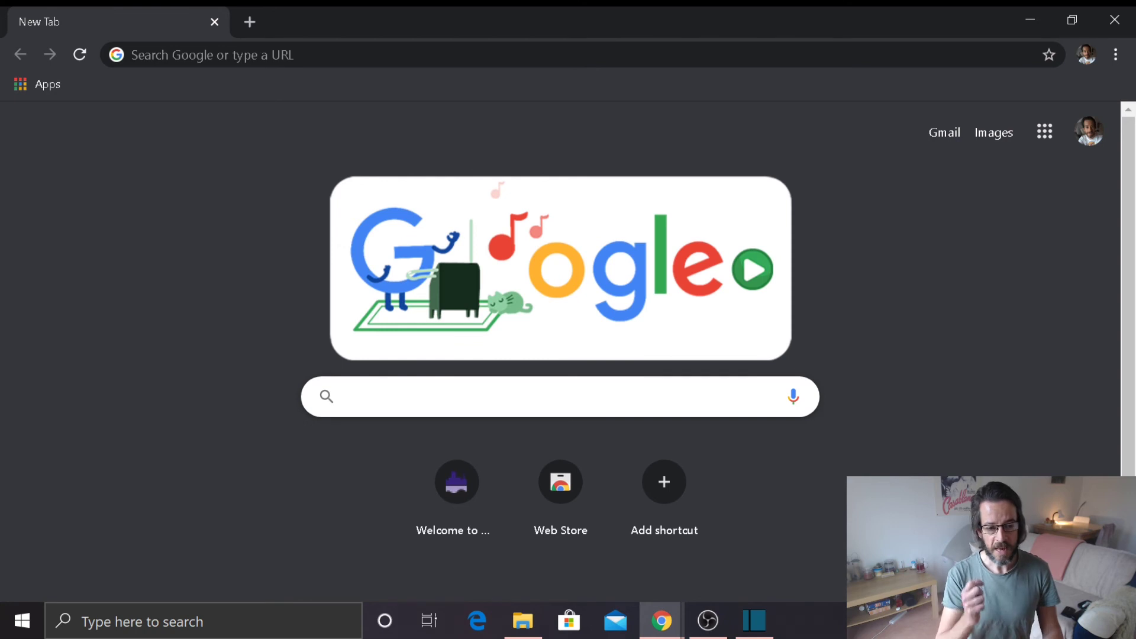
{"action": "type", "text": "Weebl"}
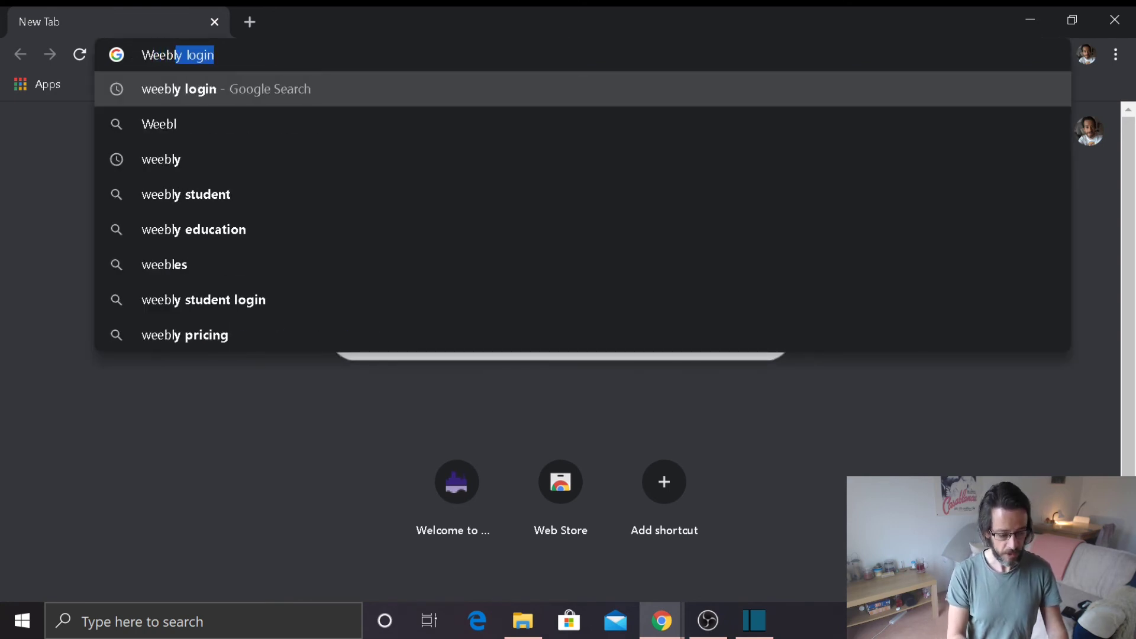
{"action": "type", "text": "y"}
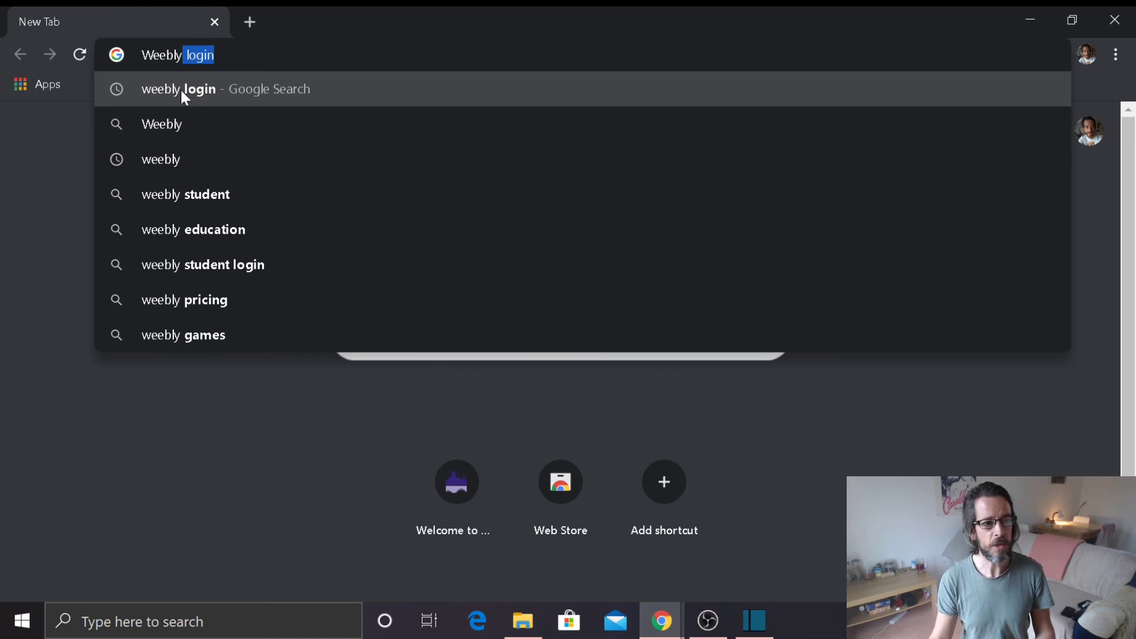
{"action": "left_click", "coordinate": [181, 88]}
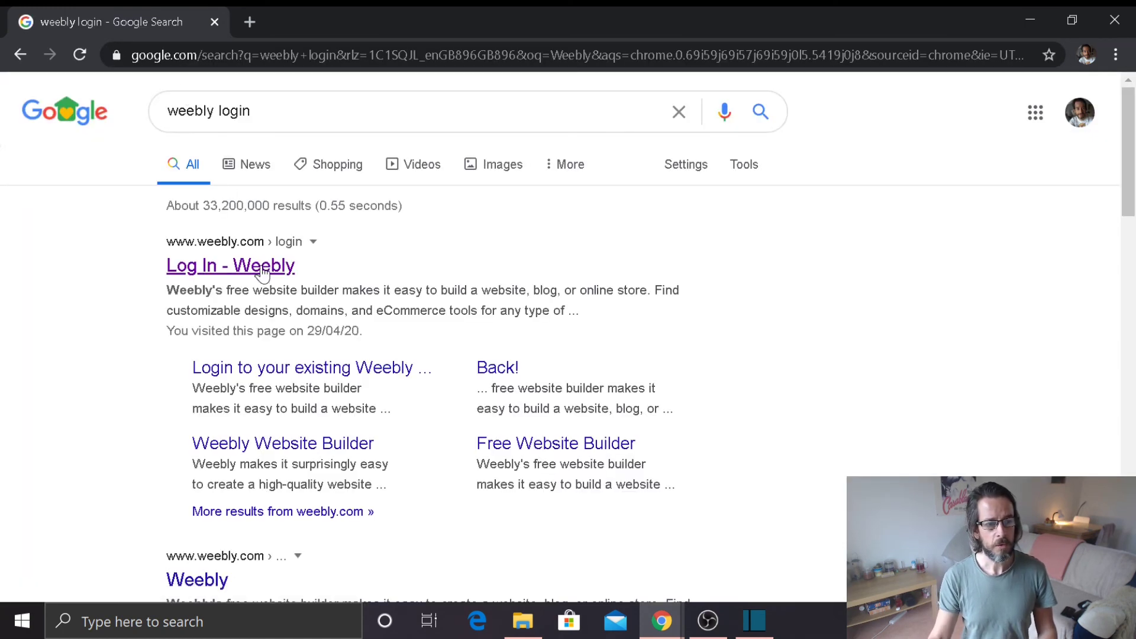
{"action": "left_click", "coordinate": [263, 272]}
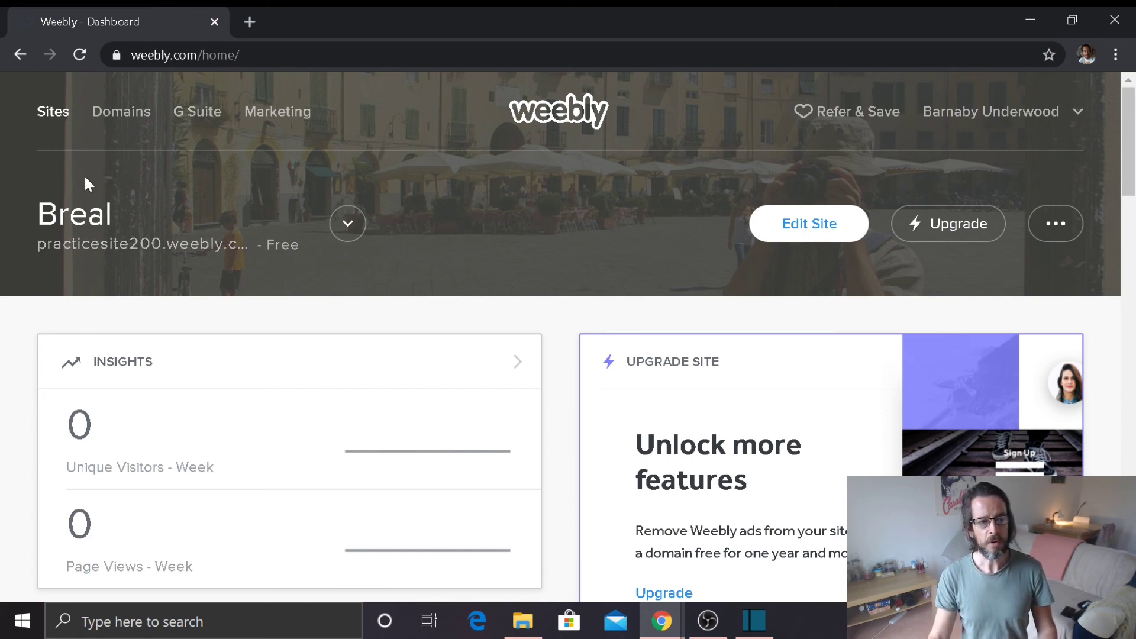
Reopen the Breal site in the editor and scroll to check the 'Barney's Travel Website' banner.
{"action": "left_click", "coordinate": [816, 225]}
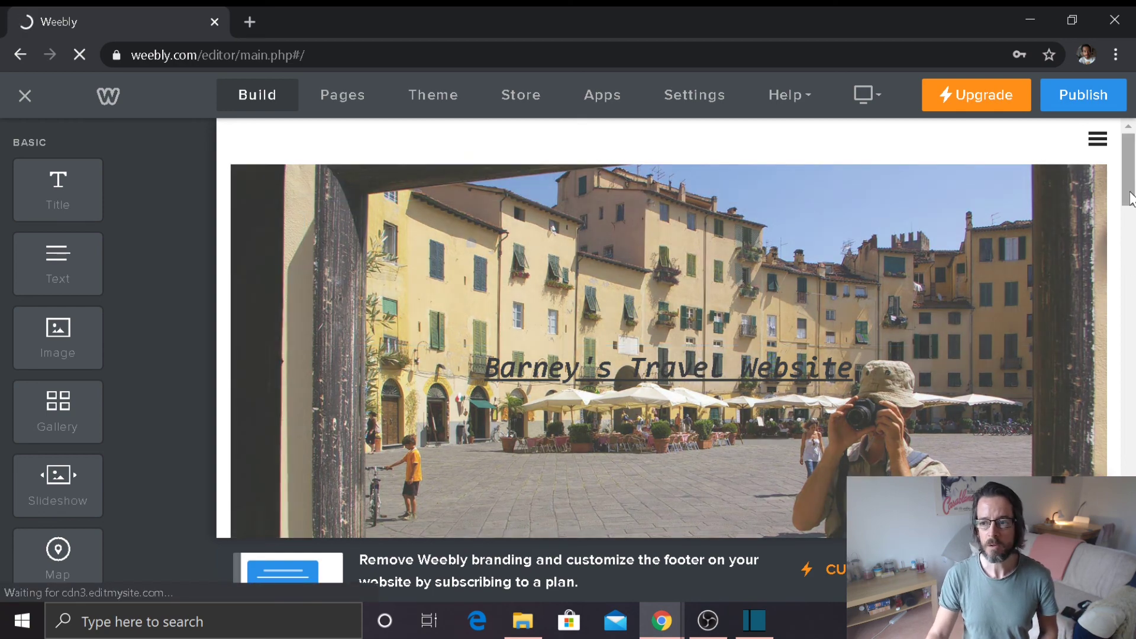
{"action": "scroll", "coordinate": [1130, 199], "scroll_direction": "down", "scroll_amount": 2}
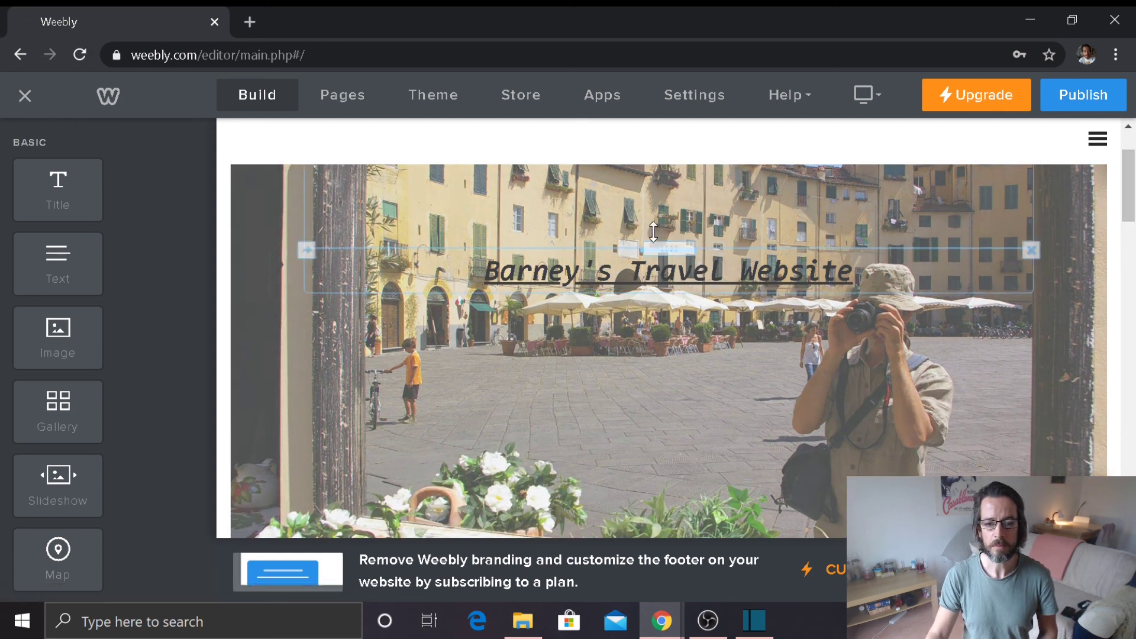